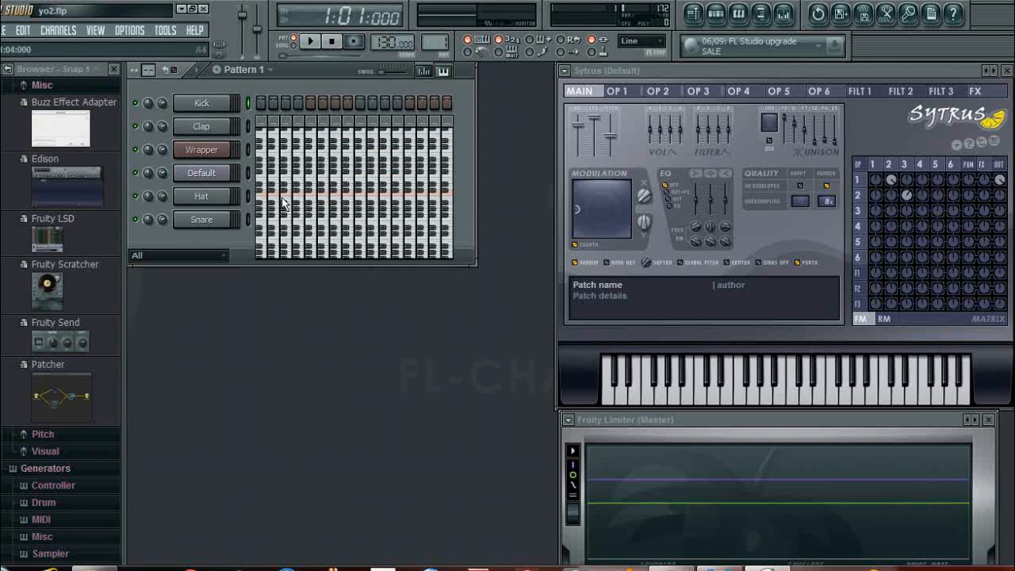
Lower the pitch of the Default channel's first-step note slightly in the keyboard editor.
{"action": "left_click", "coordinate": [215, 174]}
{"action": "left_click", "coordinate": [443, 70]}
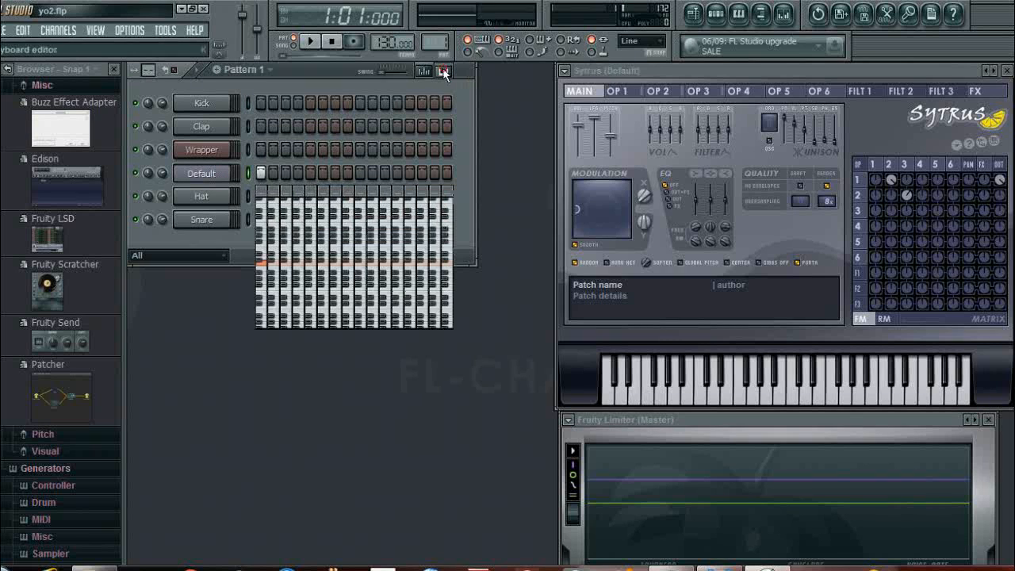
{"action": "left_click", "coordinate": [263, 268]}
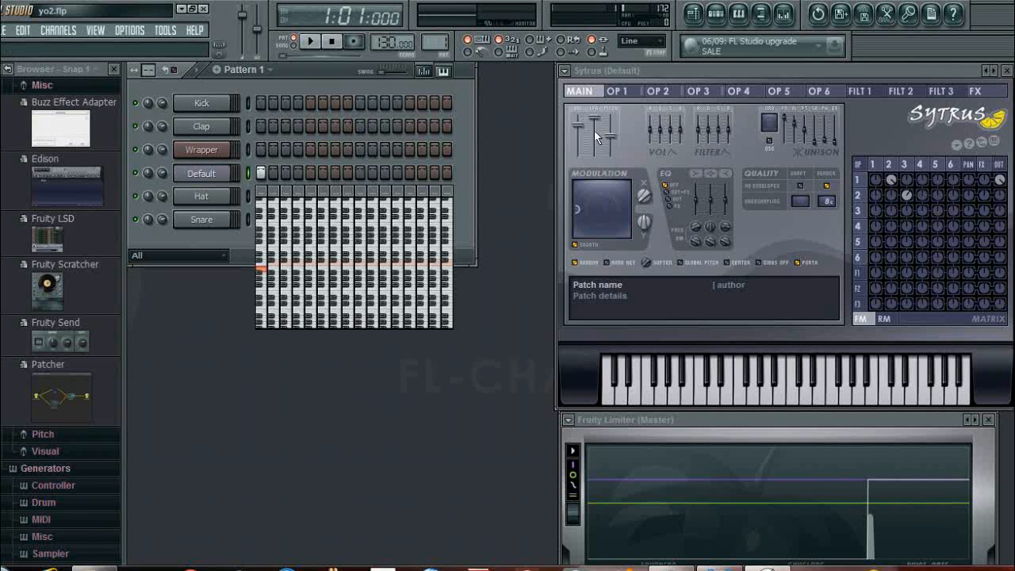
Play the pattern while moving Sytrus's X/Y modulation point around the pad's left edge, and stop playback.
{"action": "key", "text": "space"}
{"action": "left_click", "coordinate": [578, 208]}
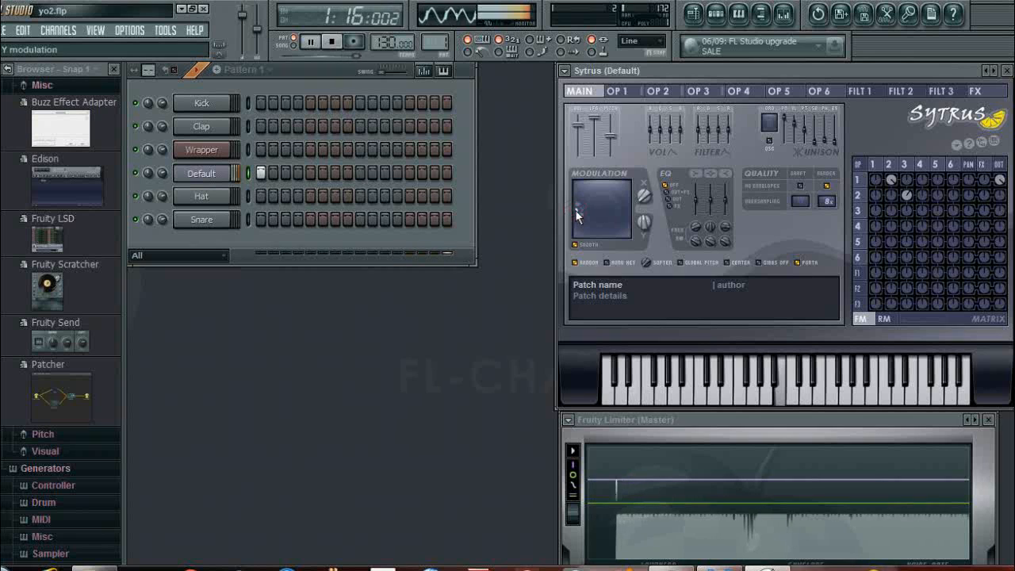
{"action": "left_click_drag", "start_coordinate": [585, 210], "coordinate": [566, 222]}
{"action": "key", "text": "space"}
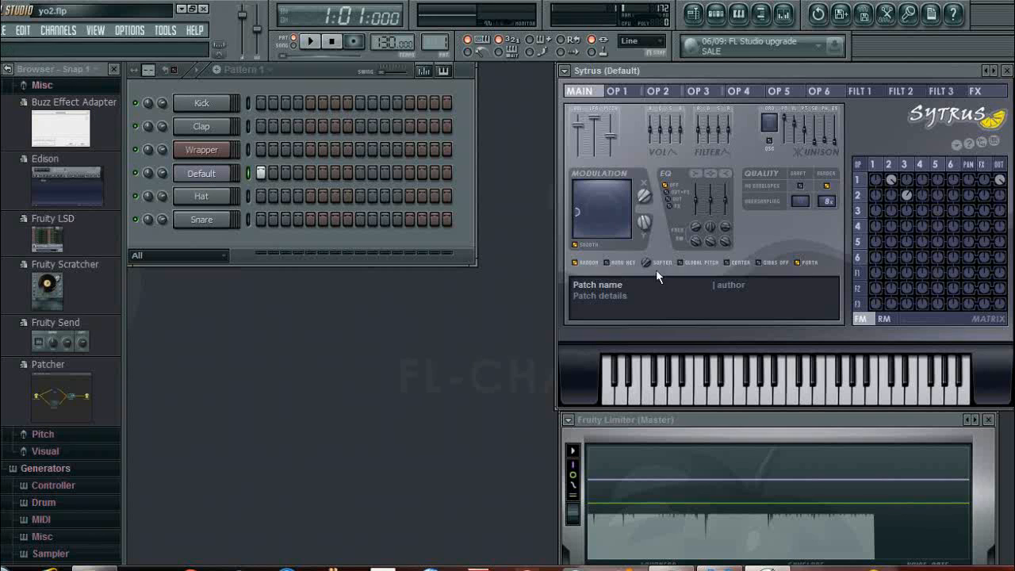
Load the Default preset in Sytrus to start the patch from scratch.
{"action": "left_click", "coordinate": [563, 71]}
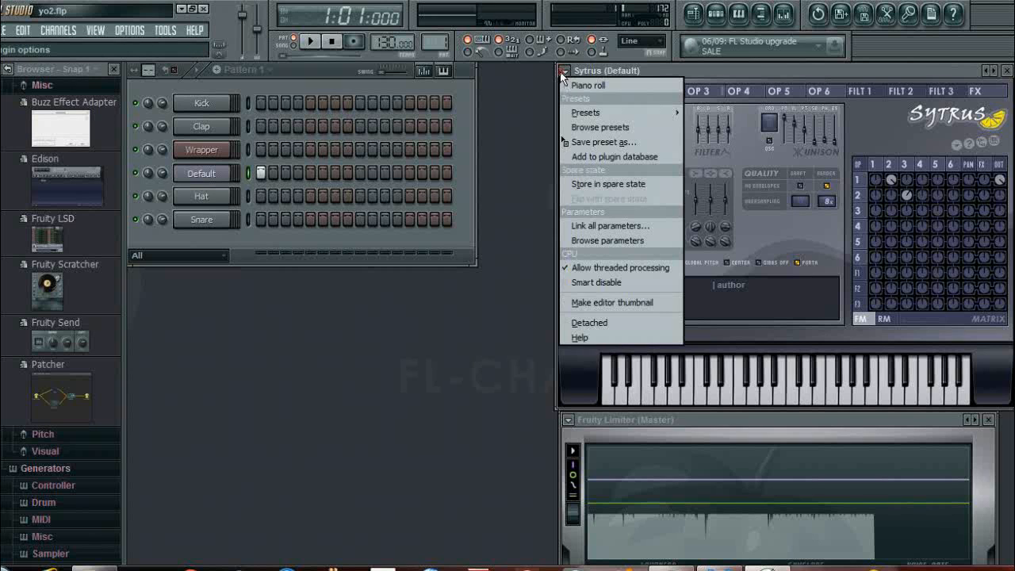
{"action": "mouse_move", "coordinate": [579, 109]}
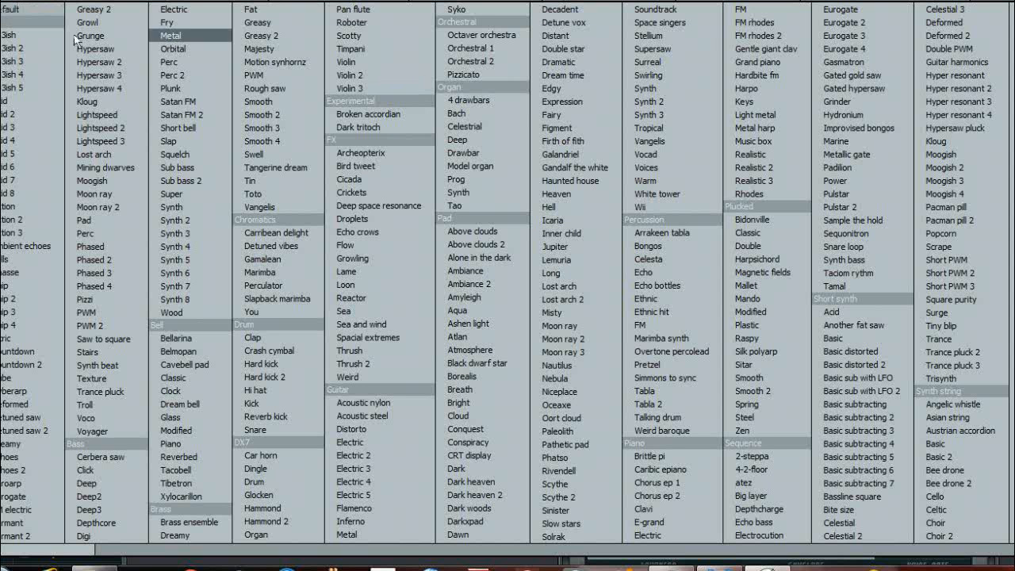
{"action": "left_click", "coordinate": [23, 21]}
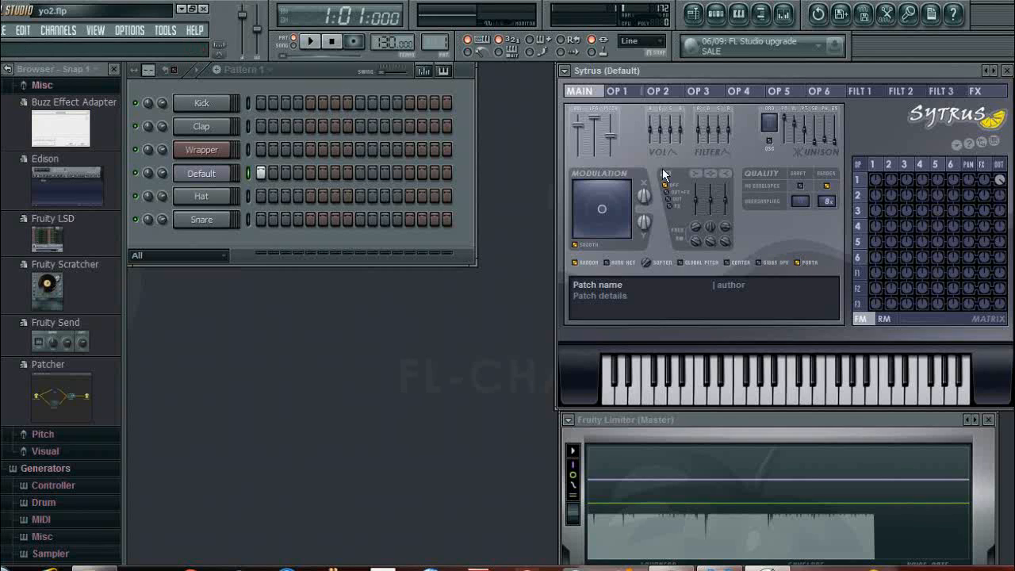
Set operator 1's frequency offset to -190 Hz and its frequency ratio to 0.9000.
{"action": "left_click", "coordinate": [618, 91]}
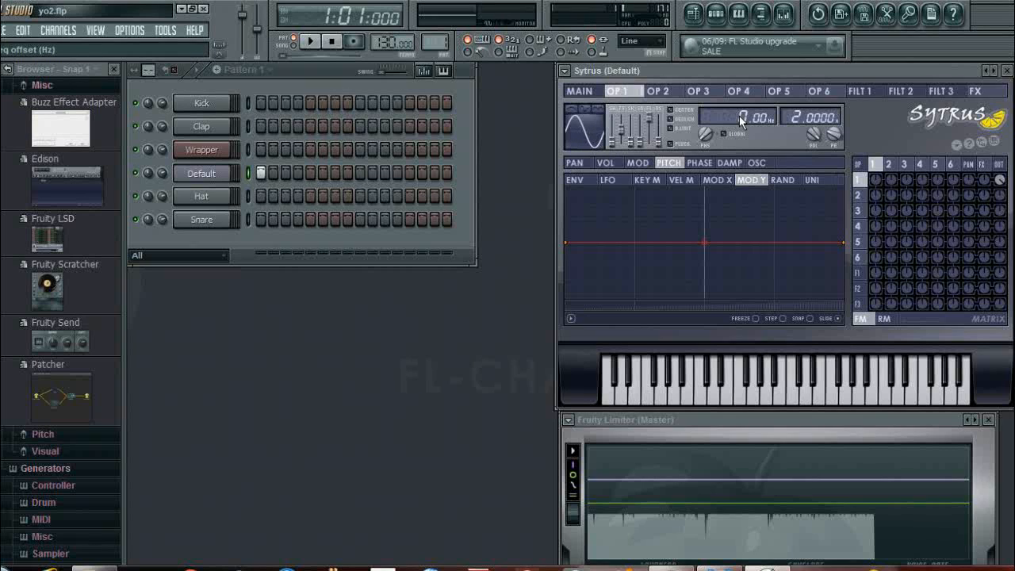
{"action": "left_click_drag", "start_coordinate": [741, 119], "coordinate": [661, 204]}
{"action": "left_click_drag", "start_coordinate": [797, 118], "coordinate": [807, 47]}
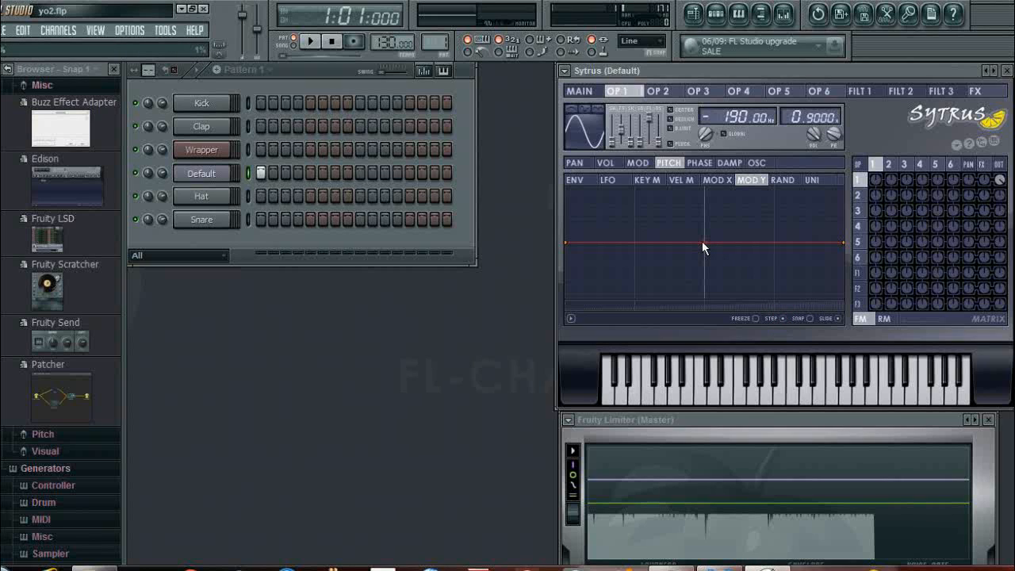
Draw a low hump of middle harmonics and a rising group of high harmonics in operator 1's oscillator.
{"action": "left_click", "coordinate": [752, 165]}
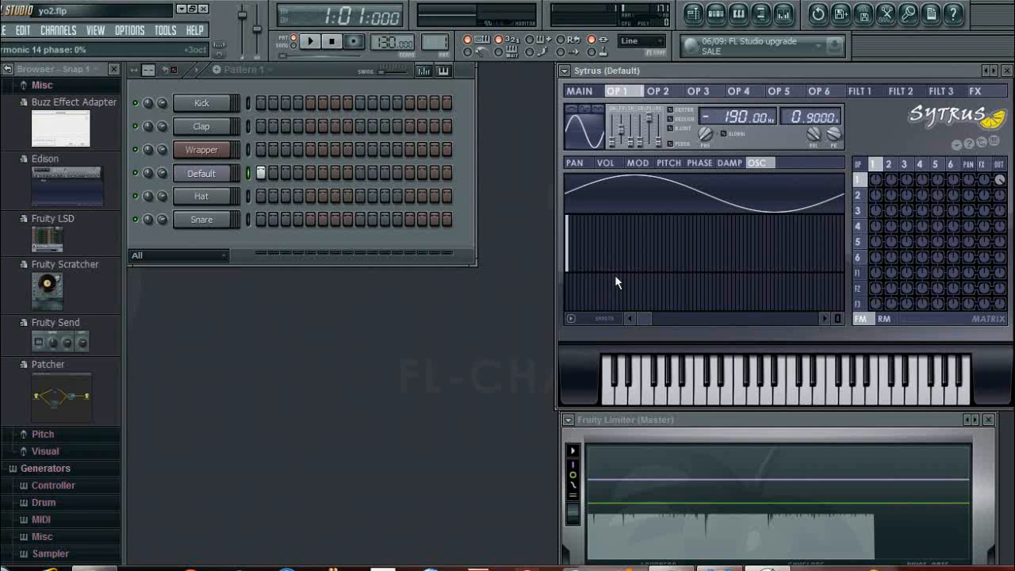
{"action": "mouse_move", "coordinate": [604, 269]}
{"action": "left_mouse_down"}
{"action": "mouse_move", "coordinate": [677, 256]}
{"action": "mouse_move", "coordinate": [712, 274]}
{"action": "left_mouse_up"}
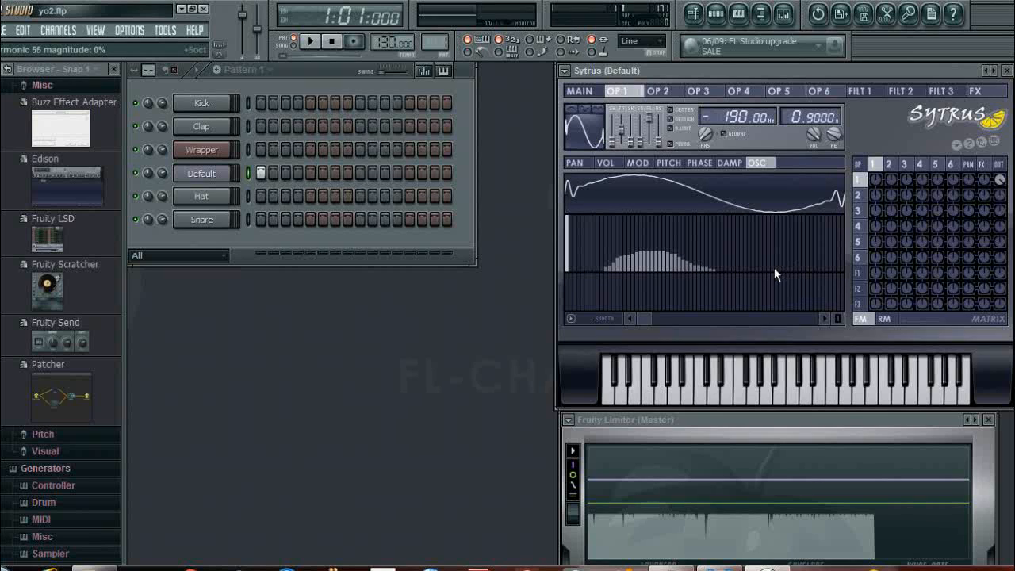
{"action": "mouse_move", "coordinate": [774, 267]}
{"action": "left_mouse_down"}
{"action": "mouse_move", "coordinate": [783, 273]}
{"action": "mouse_move", "coordinate": [789, 259]}
{"action": "left_mouse_up"}
{"action": "mouse_move", "coordinate": [807, 260]}
{"action": "left_mouse_down"}
{"action": "mouse_move", "coordinate": [811, 244]}
{"action": "mouse_move", "coordinate": [813, 263]}
{"action": "mouse_move", "coordinate": [822, 252]}
{"action": "left_mouse_up"}
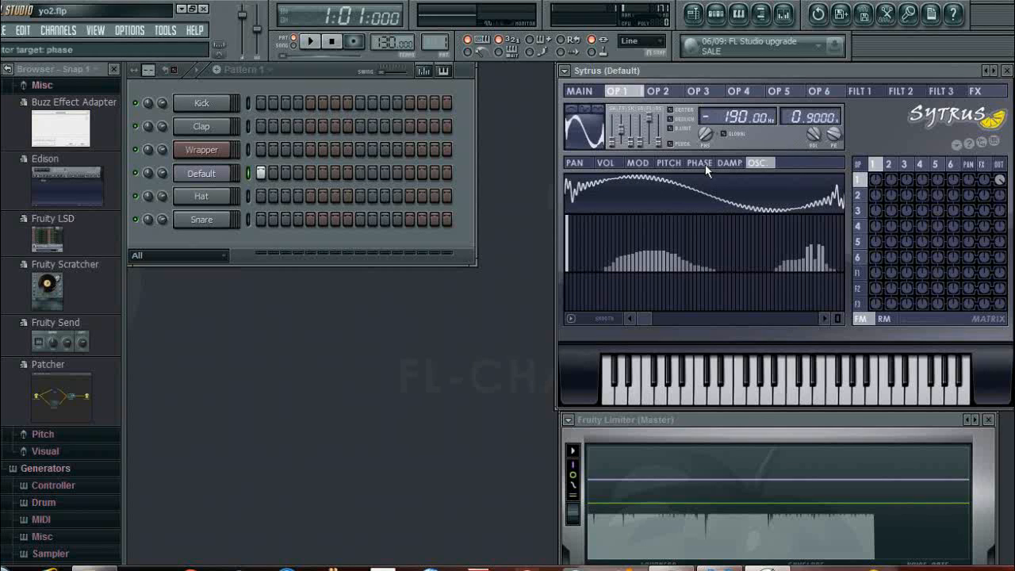
Add a point at about 76% of operator 1's pitch Mod Y mapping, raise it moderately, and raise both ends to maximum.
{"action": "left_click", "coordinate": [670, 164]}
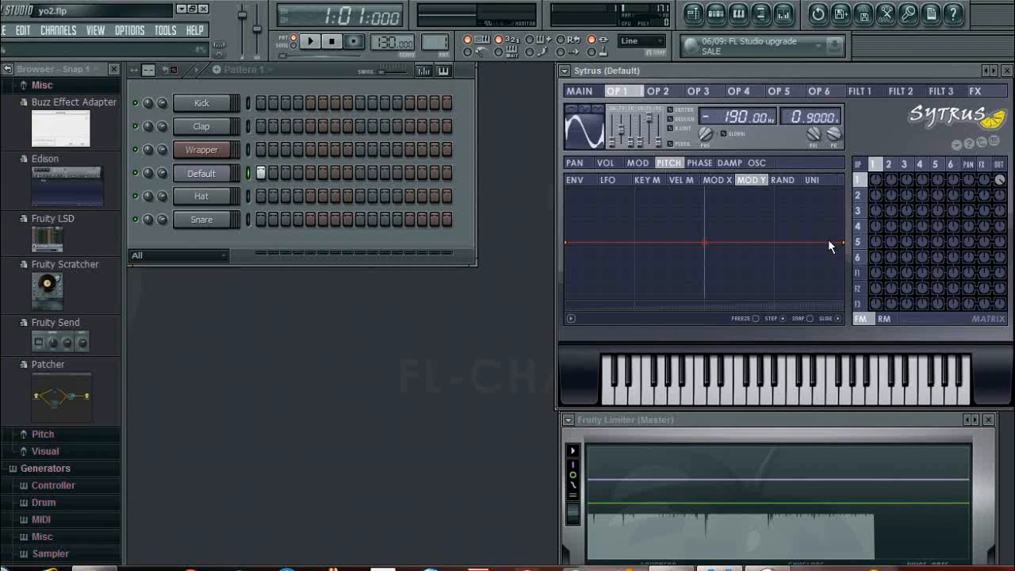
{"action": "right_click", "coordinate": [774, 243]}
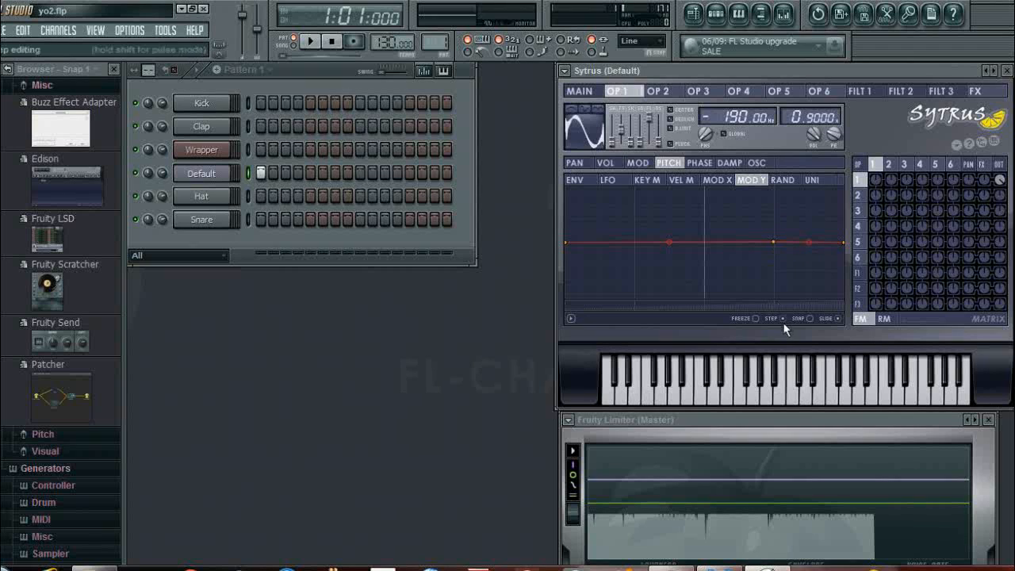
{"action": "left_click_drag", "start_coordinate": [772, 243], "coordinate": [775, 220]}
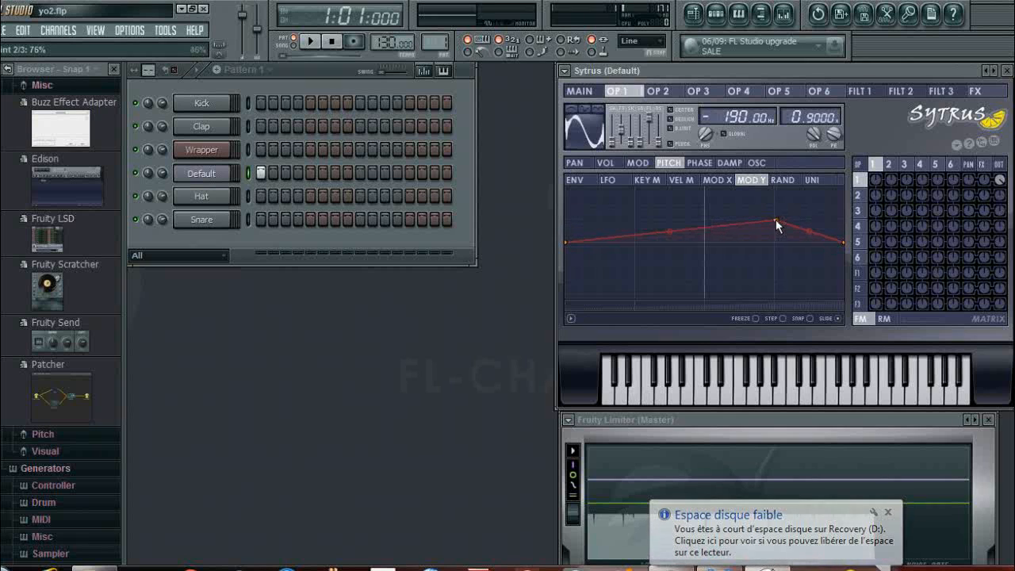
{"action": "left_click_drag", "start_coordinate": [843, 242], "coordinate": [842, 171]}
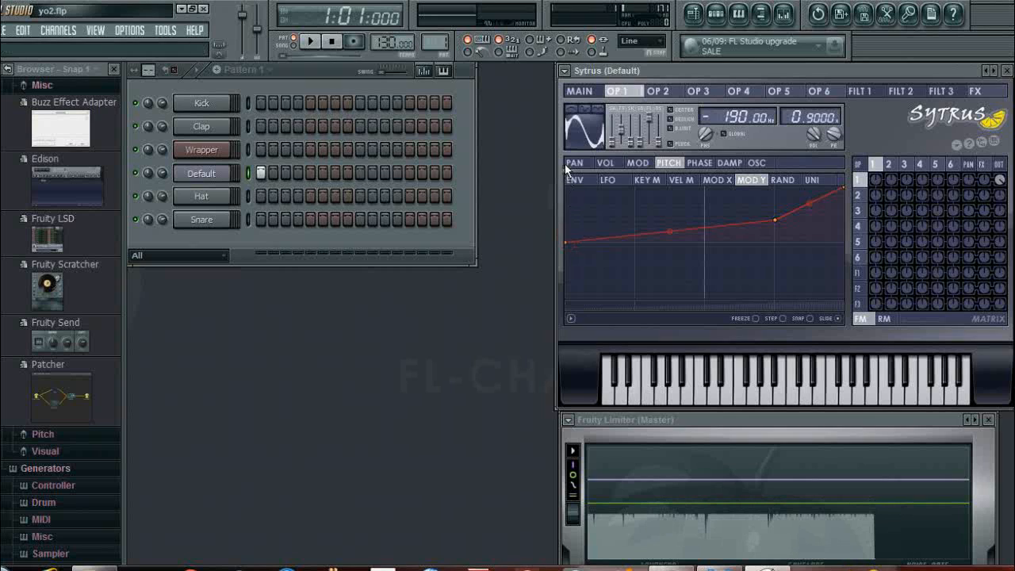
{"action": "left_click_drag", "start_coordinate": [565, 244], "coordinate": [559, 184]}
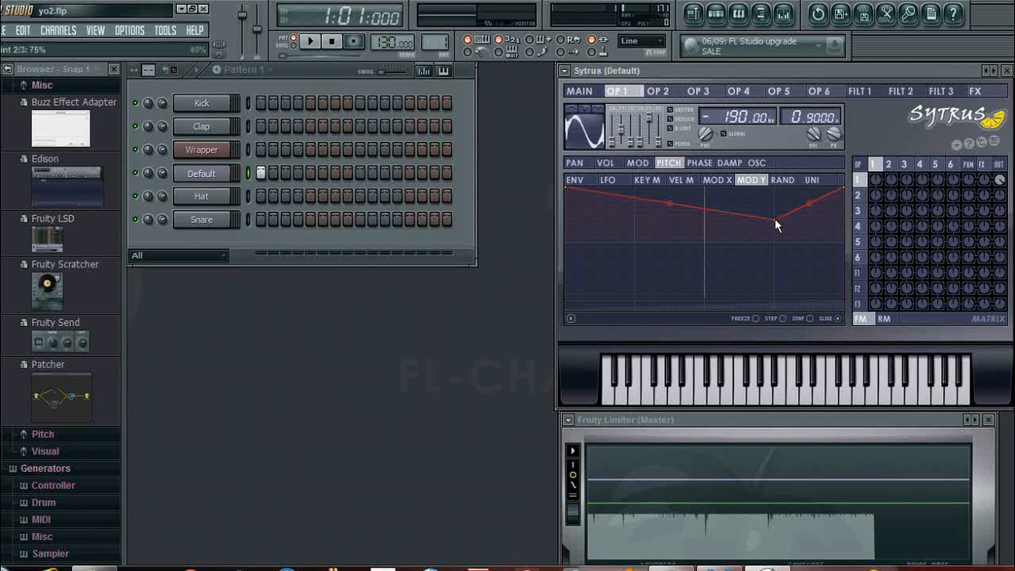
{"action": "left_click_drag", "start_coordinate": [775, 221], "coordinate": [775, 223]}
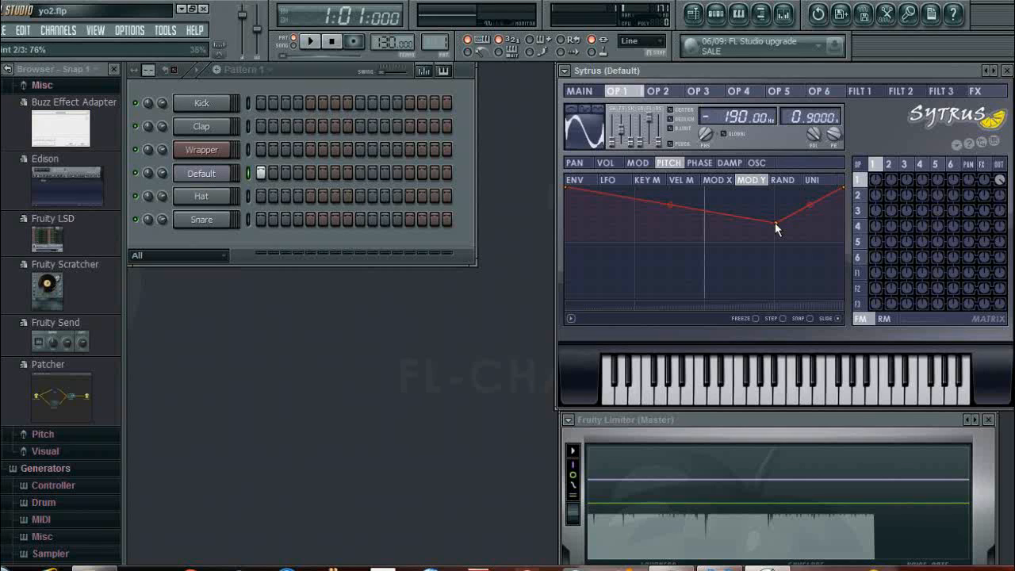
Enable step editing for operator 1's pitch Mod X mapping and add three points near its quarter marks.
{"action": "left_click", "coordinate": [721, 180]}
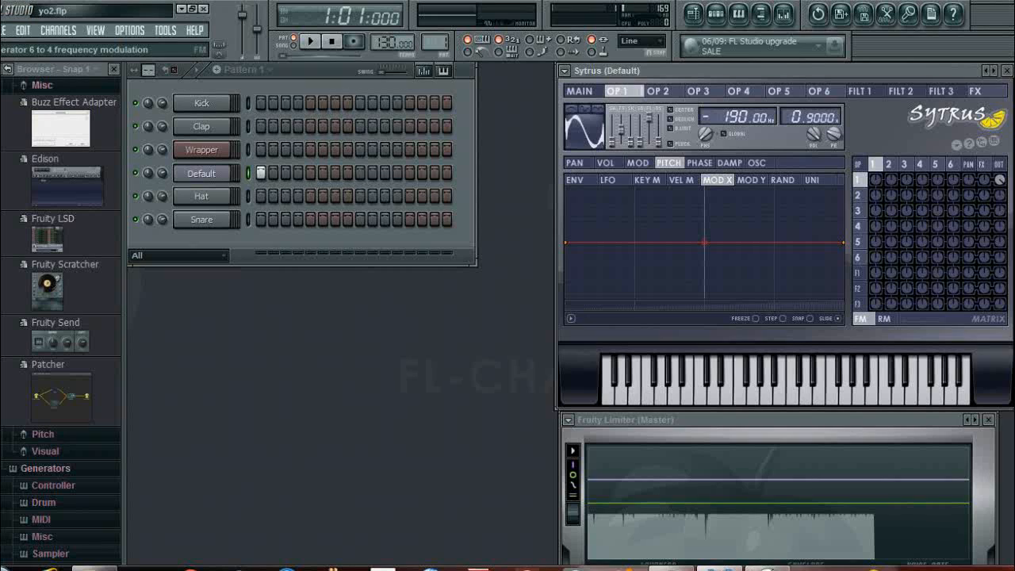
{"action": "left_click", "coordinate": [782, 318]}
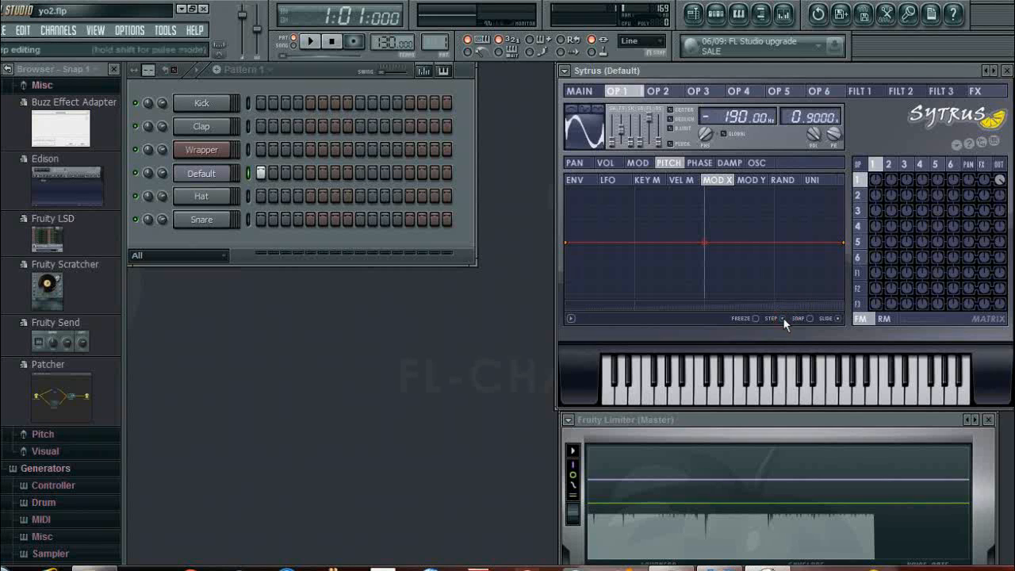
{"action": "left_click", "coordinate": [637, 243]}
{"action": "left_click", "coordinate": [709, 244]}
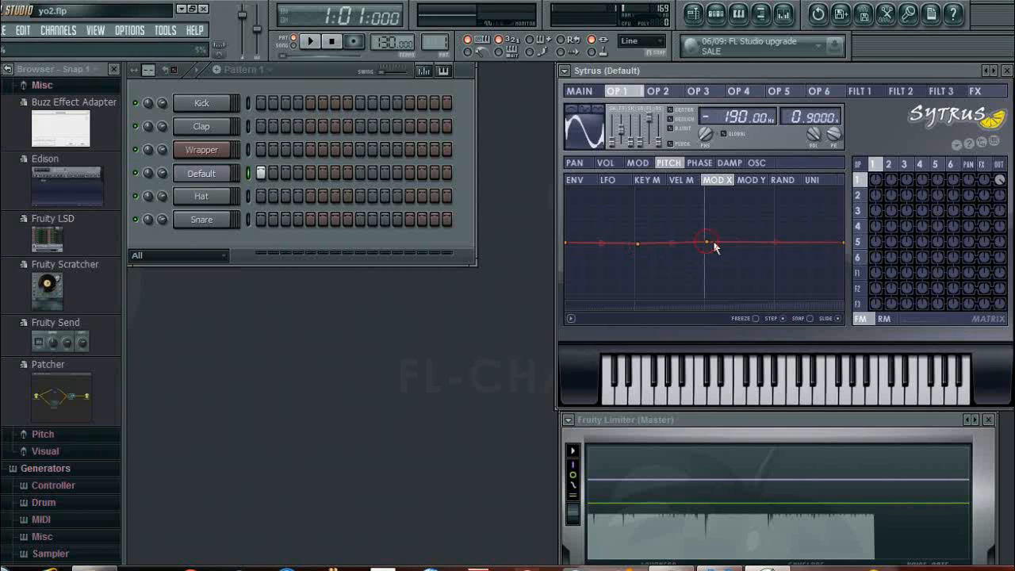
{"action": "left_click", "coordinate": [773, 245]}
Shape operator 1's pitch Mod X curve from minimum to an early peak, a dip, a midpoint rise, and maximum at the end.
{"action": "left_click_drag", "start_coordinate": [564, 242], "coordinate": [586, 297]}
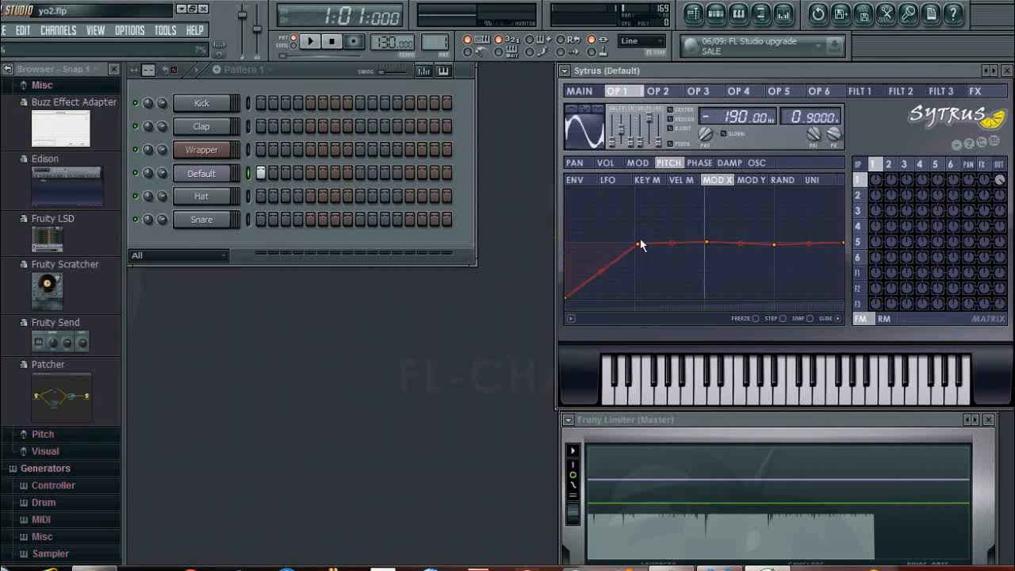
{"action": "left_click_drag", "start_coordinate": [637, 242], "coordinate": [604, 188]}
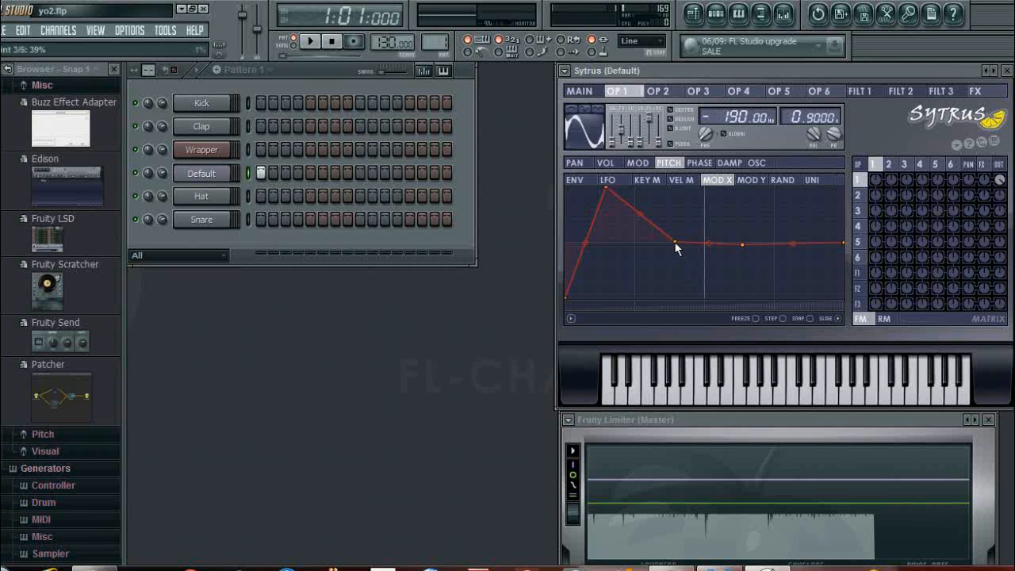
{"action": "left_click_drag", "start_coordinate": [674, 242], "coordinate": [634, 278]}
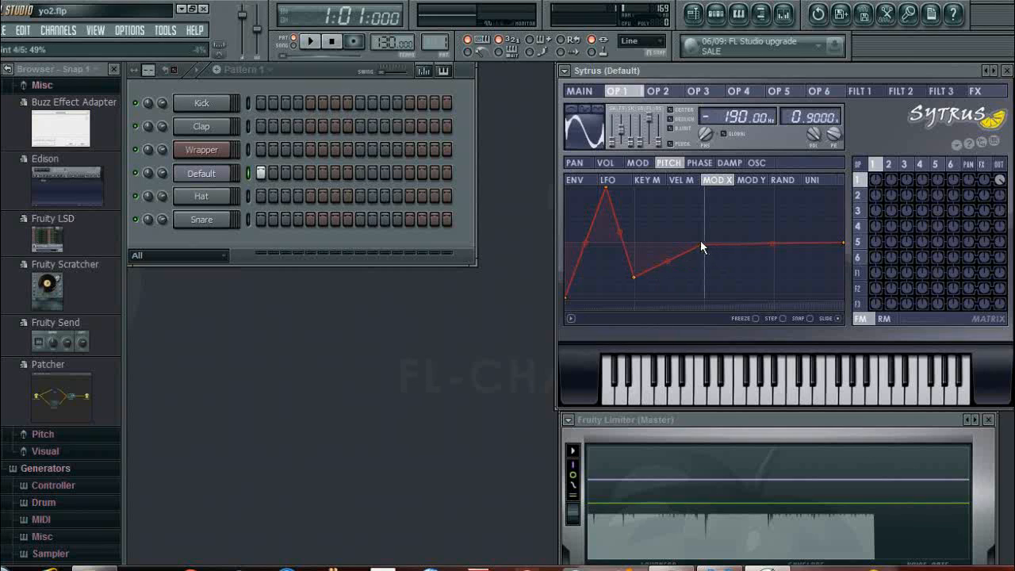
{"action": "left_click_drag", "start_coordinate": [701, 241], "coordinate": [703, 210]}
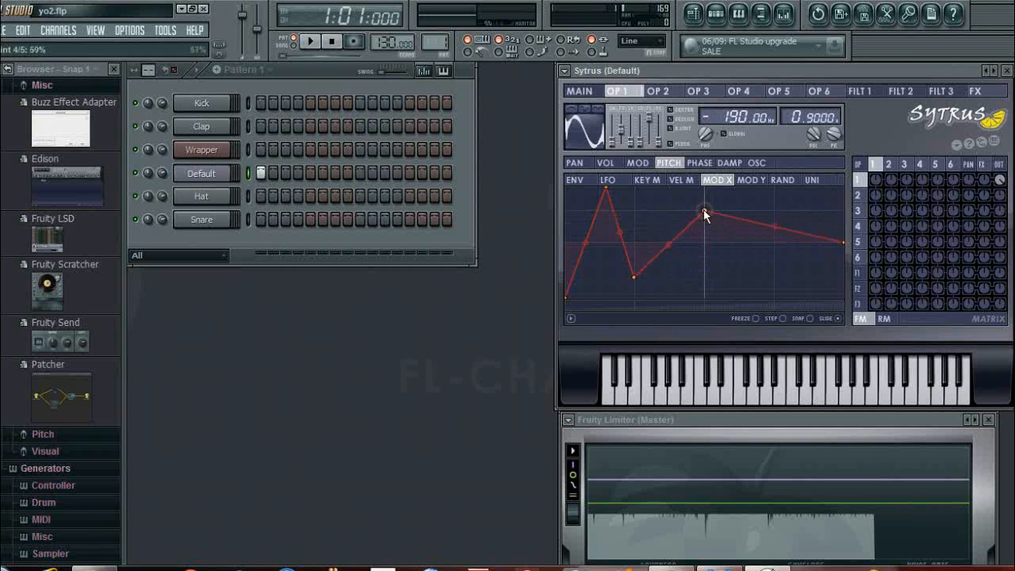
{"action": "left_click_drag", "start_coordinate": [843, 242], "coordinate": [842, 180]}
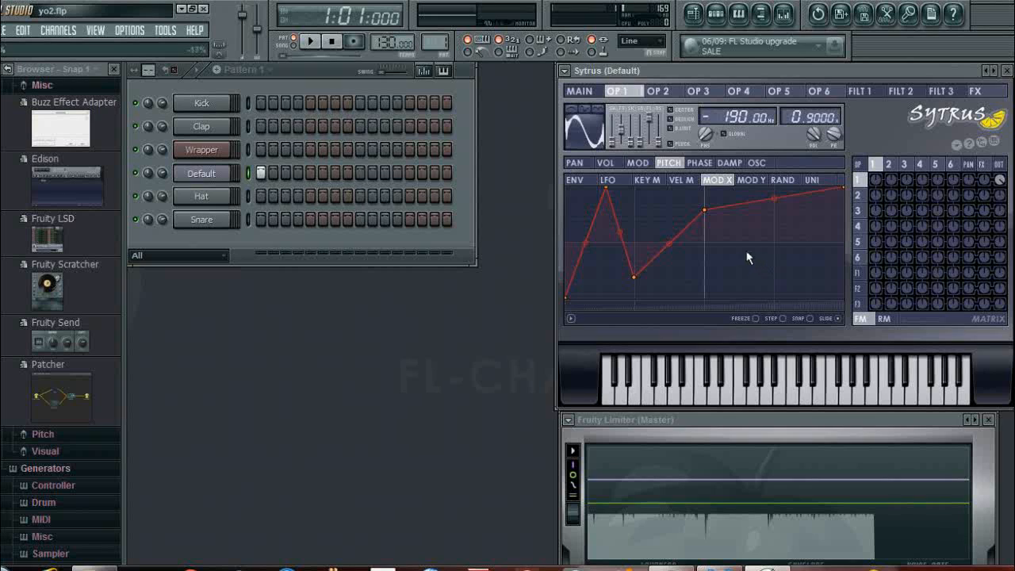
Lower the inner point of operator 1's pitch Mod Y mapping slightly, keeping it near 76% of the range.
{"action": "left_click", "coordinate": [745, 180]}
{"action": "left_click", "coordinate": [715, 178]}
{"action": "left_click", "coordinate": [749, 180]}
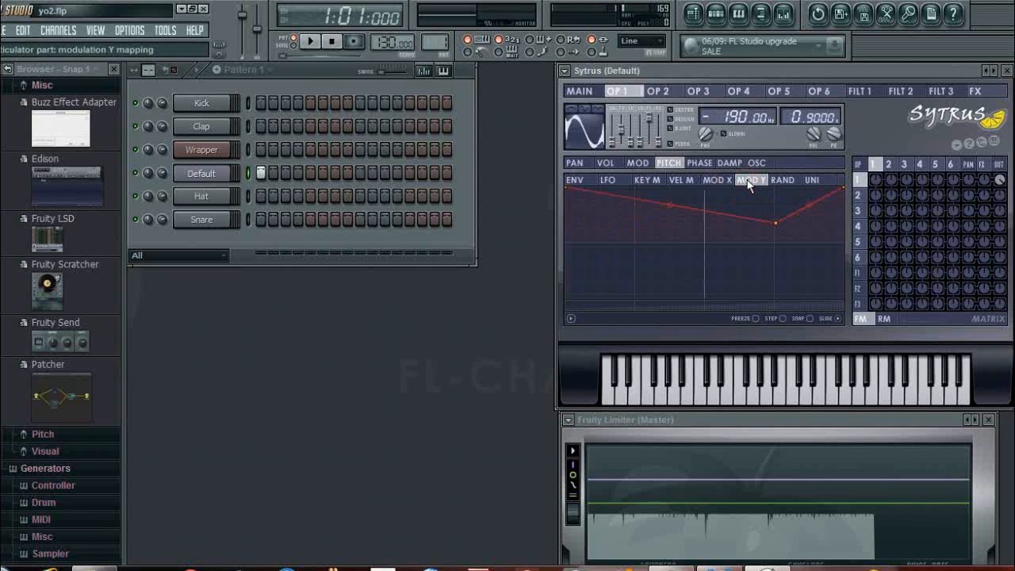
{"action": "left_click_drag", "start_coordinate": [774, 223], "coordinate": [776, 232]}
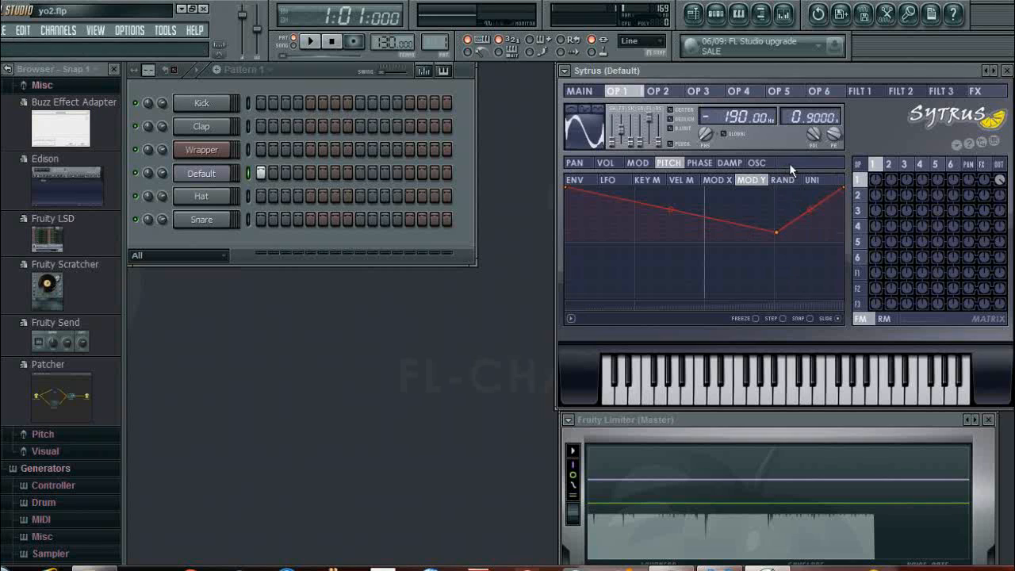
Change operator 2's oscillator shape from sine to triangle.
{"action": "left_click", "coordinate": [758, 163]}
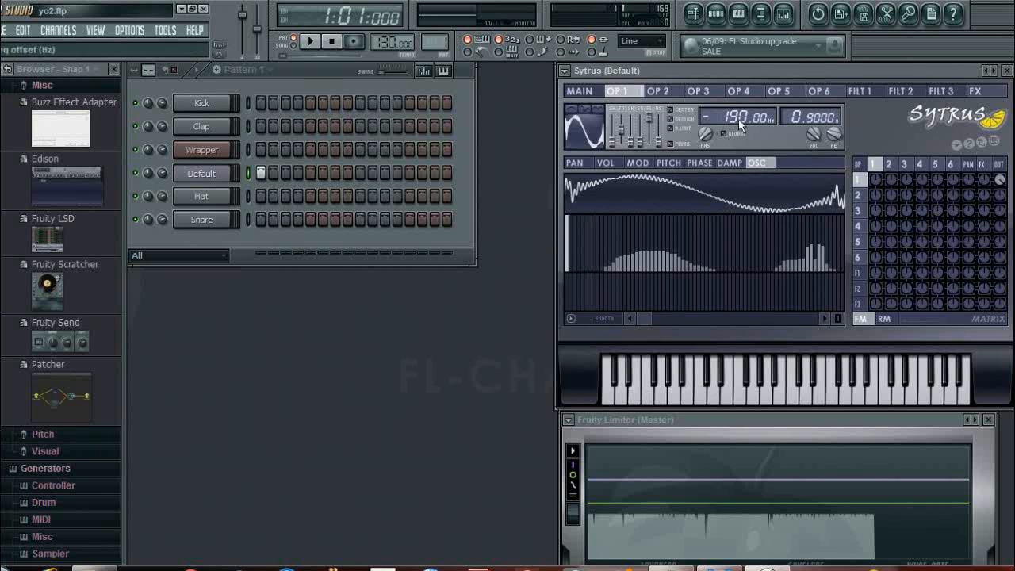
{"action": "left_click", "coordinate": [664, 92]}
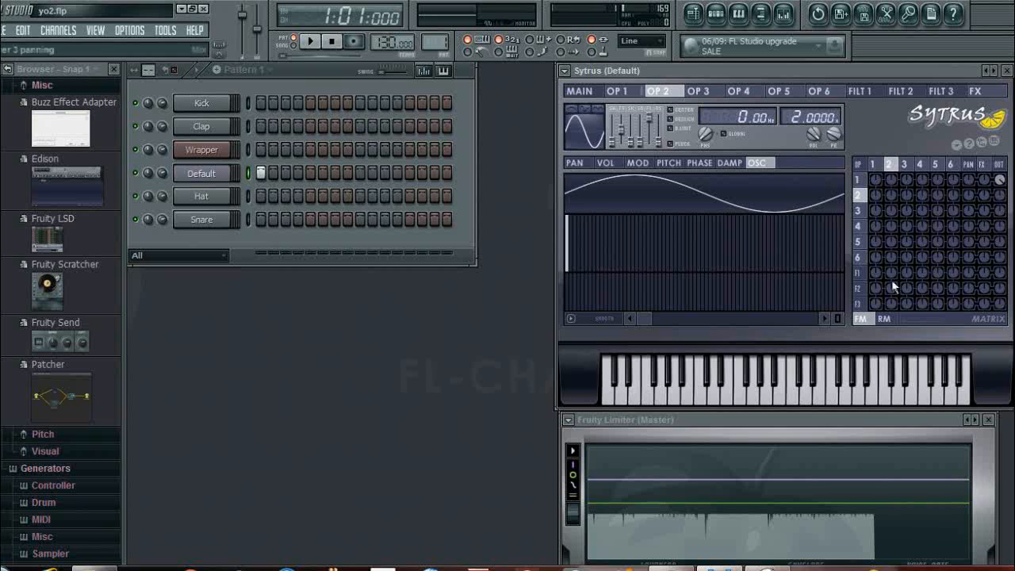
{"action": "left_click_drag", "start_coordinate": [609, 136], "coordinate": [610, 98]}
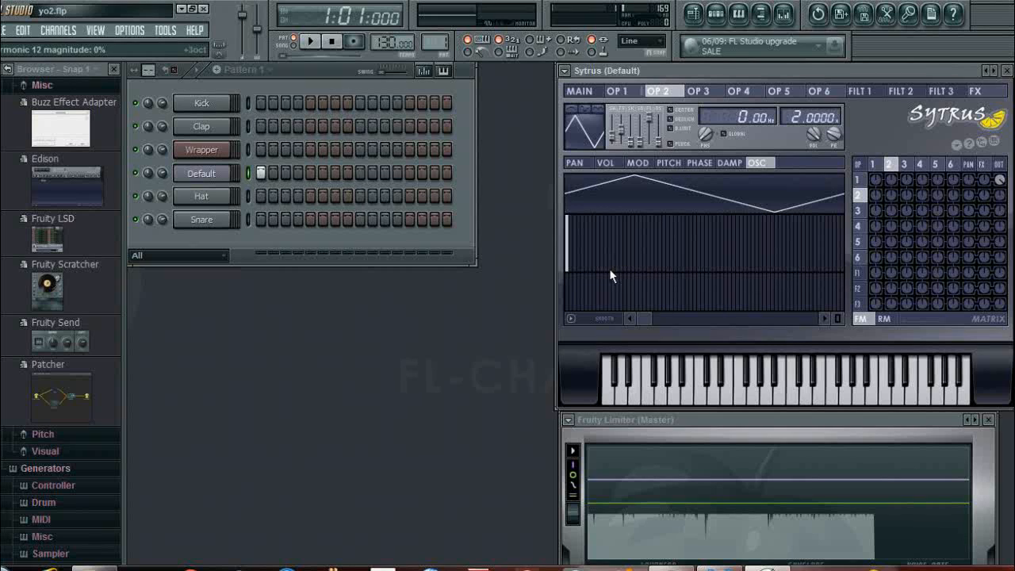
Draw a rising ramp of lower harmonics and a small hump of higher harmonics in operator 2's oscillator.
{"action": "mouse_move", "coordinate": [610, 271]}
{"action": "left_mouse_down"}
{"action": "mouse_move", "coordinate": [632, 264]}
{"action": "mouse_move", "coordinate": [655, 236]}
{"action": "left_mouse_up"}
{"action": "left_click", "coordinate": [655, 239]}
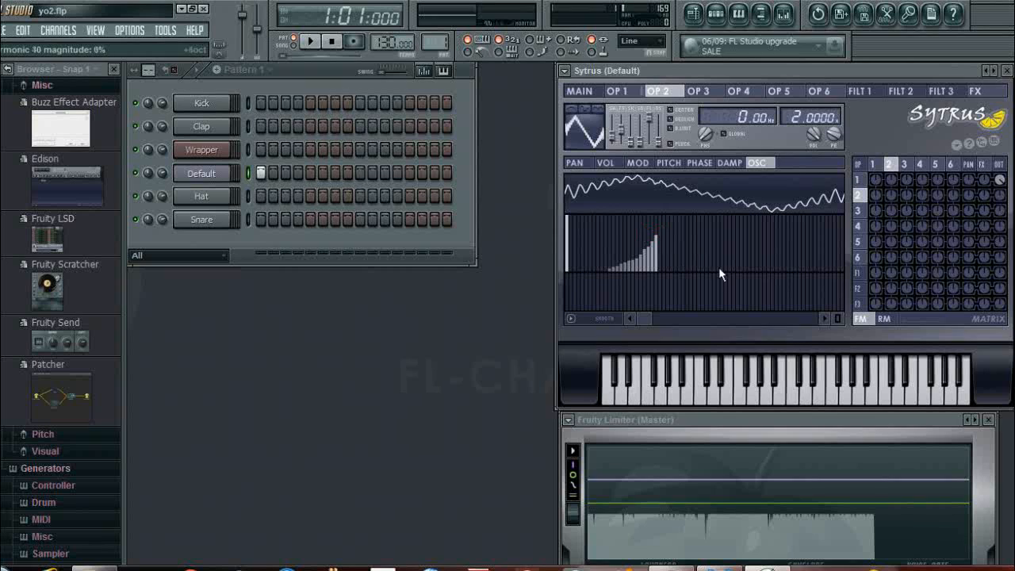
{"action": "mouse_move", "coordinate": [716, 270]}
{"action": "left_mouse_down"}
{"action": "mouse_move", "coordinate": [749, 260]}
{"action": "mouse_move", "coordinate": [788, 270]}
{"action": "left_mouse_up"}
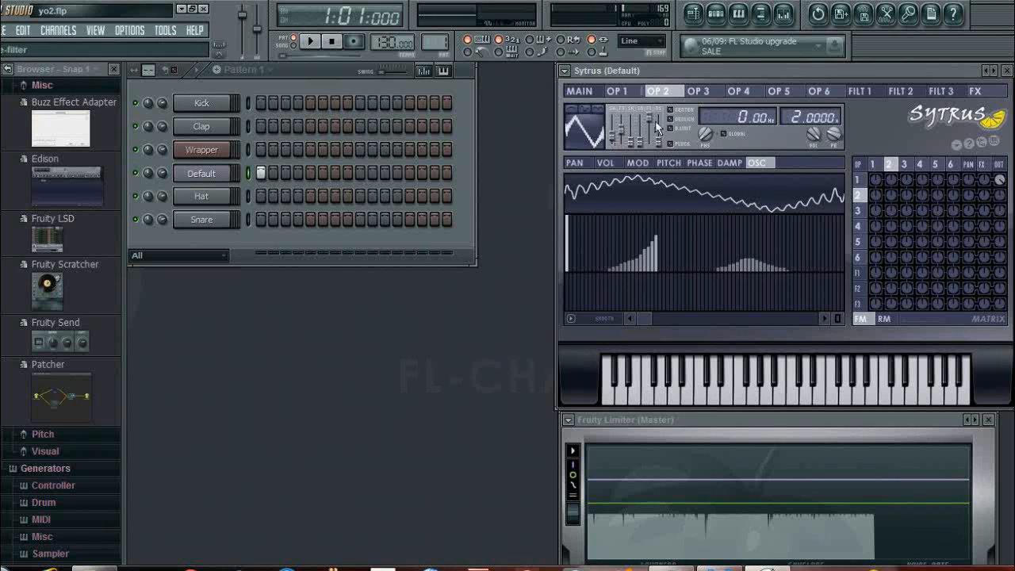
Set operator 2's frequency offset to -190 Hz and its frequency ratio to 0.9000.
{"action": "left_click_drag", "start_coordinate": [744, 113], "coordinate": [706, 200]}
{"action": "left_click_drag", "start_coordinate": [793, 111], "coordinate": [809, 119]}
{"action": "left_click_drag", "start_coordinate": [818, 84], "coordinate": [809, 123]}
Shape operator 2's pitch Mod X mapping into a V, with both end points at maximum and the centre point at minimum.
{"action": "left_click", "coordinate": [680, 169]}
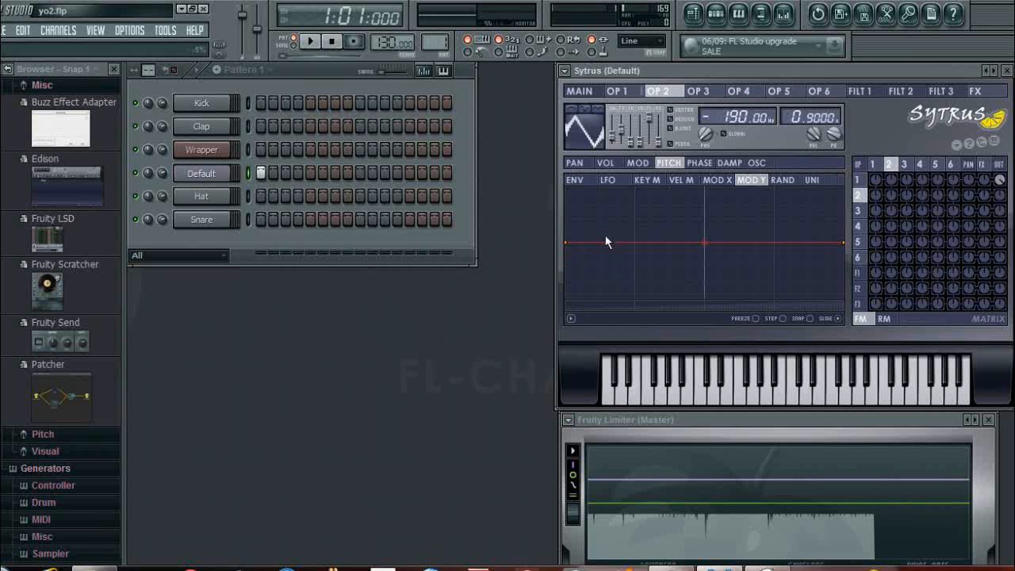
{"action": "left_click", "coordinate": [722, 181]}
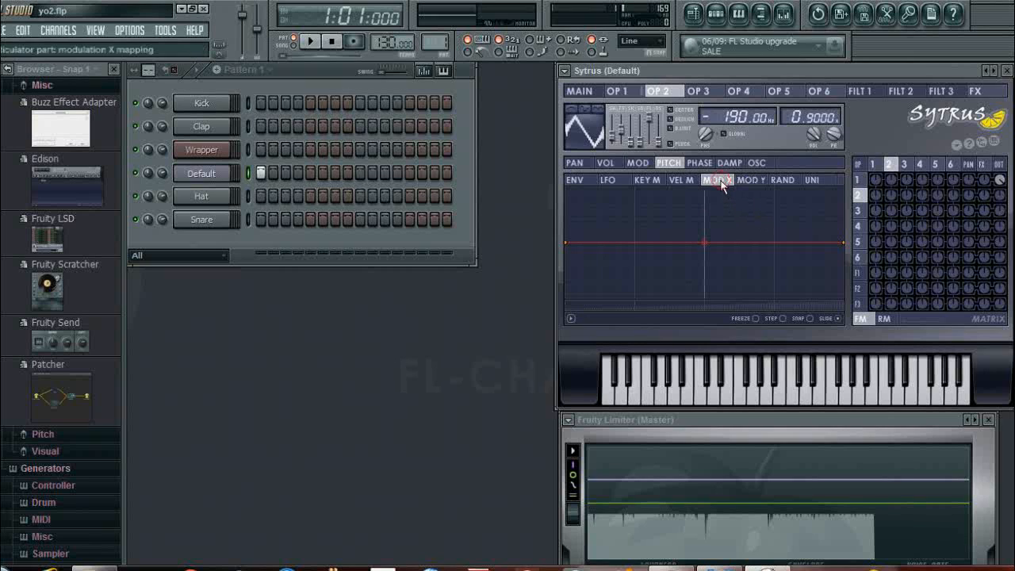
{"action": "left_click", "coordinate": [782, 318]}
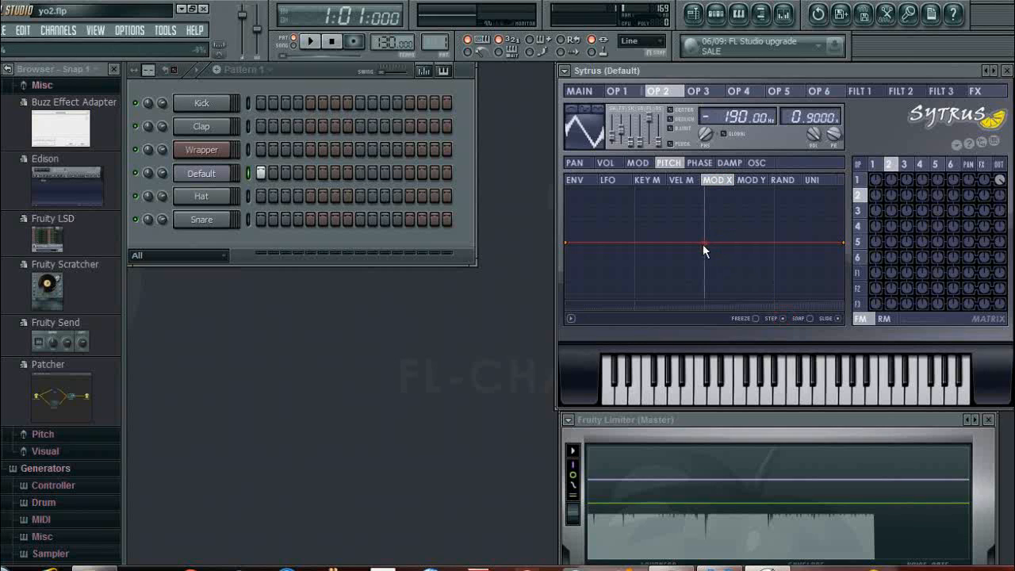
{"action": "left_click", "coordinate": [782, 318]}
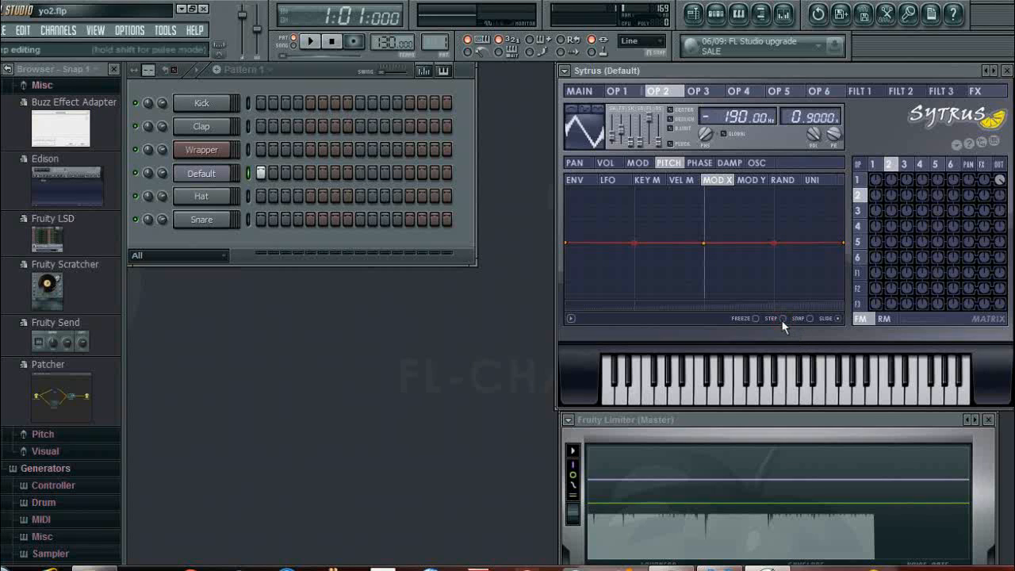
{"action": "left_click_drag", "start_coordinate": [703, 242], "coordinate": [704, 306]}
{"action": "left_click_drag", "start_coordinate": [564, 242], "coordinate": [551, 178]}
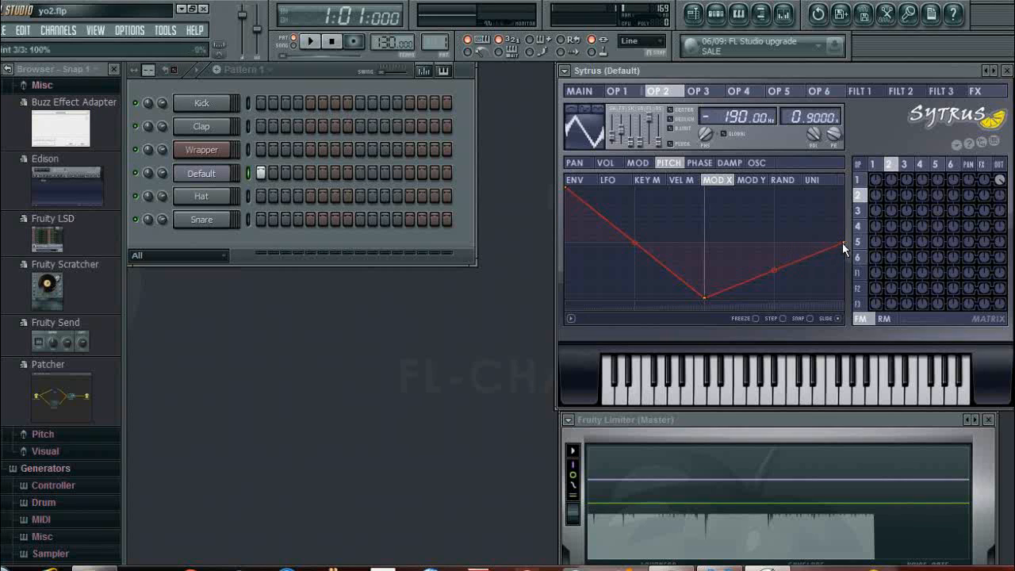
{"action": "left_click_drag", "start_coordinate": [843, 243], "coordinate": [843, 169]}
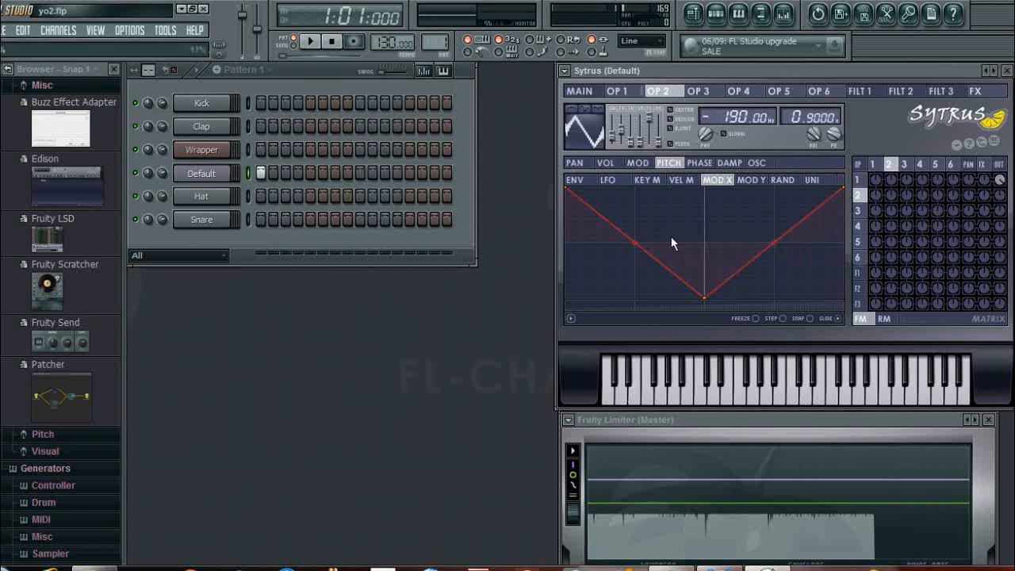
Shape operator 2's pitch Mod Y mapping into a shallower V, with maximum end points and the inner point slightly above minimum near 53% of the range.
{"action": "left_click", "coordinate": [752, 180]}
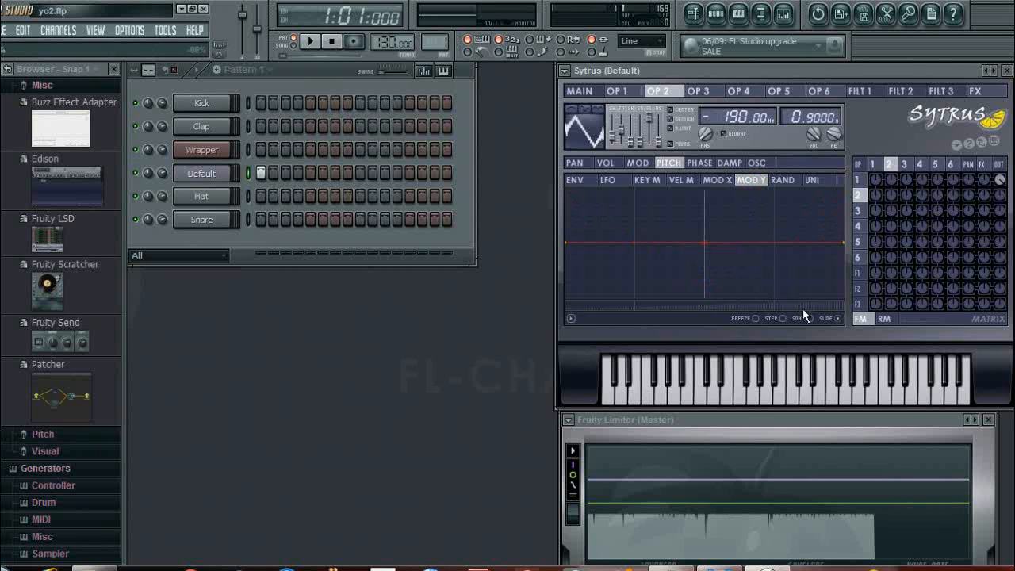
{"action": "left_click", "coordinate": [782, 318]}
{"action": "left_click", "coordinate": [782, 318]}
{"action": "left_click_drag", "start_coordinate": [711, 242], "coordinate": [714, 296]}
{"action": "left_click_drag", "start_coordinate": [564, 240], "coordinate": [565, 189]}
{"action": "left_click_drag", "start_coordinate": [843, 242], "coordinate": [845, 189]}
{"action": "left_click_drag", "start_coordinate": [714, 295], "coordinate": [713, 278]}
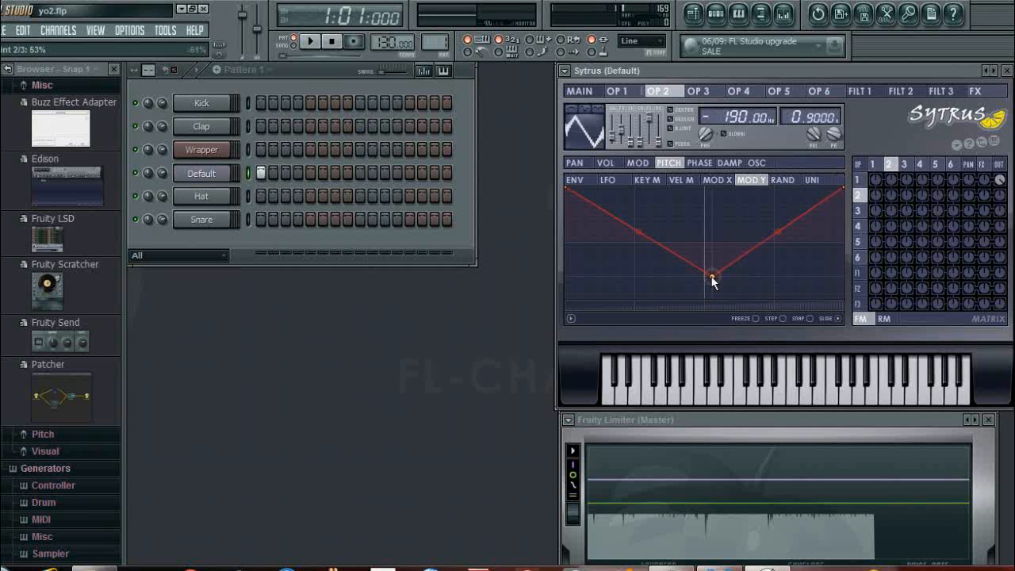
Change operator 3's oscillator shape to triangle and draw a hump of lower harmonics and a flatter hump of higher harmonics.
{"action": "left_click", "coordinate": [757, 164]}
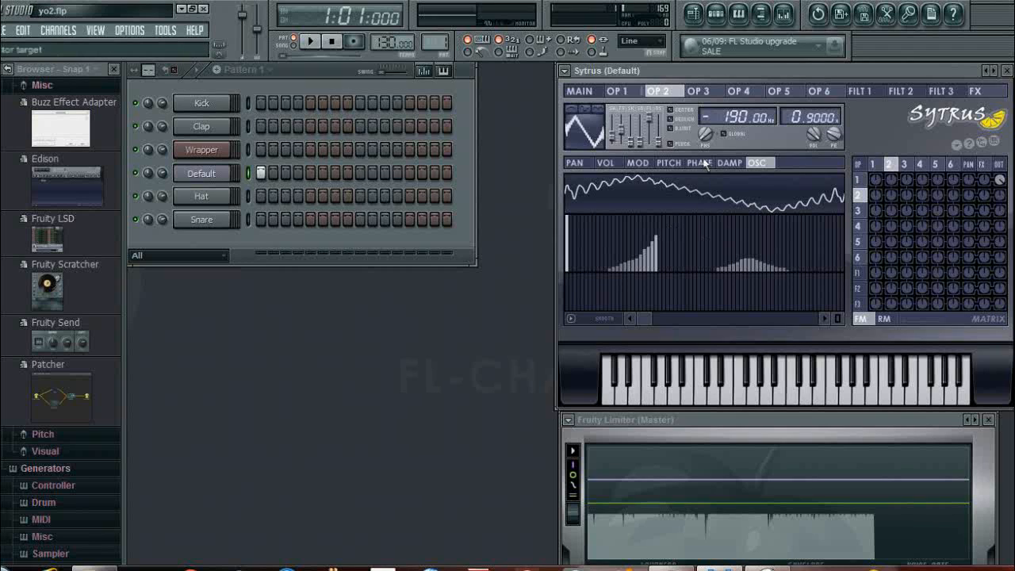
{"action": "left_click", "coordinate": [698, 92]}
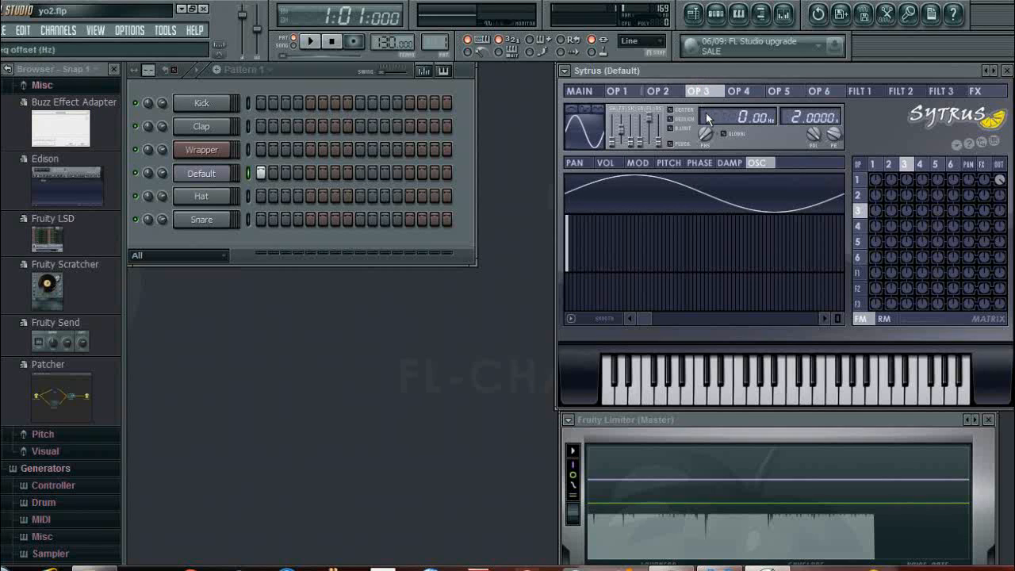
{"action": "left_click_drag", "start_coordinate": [611, 140], "coordinate": [616, 89]}
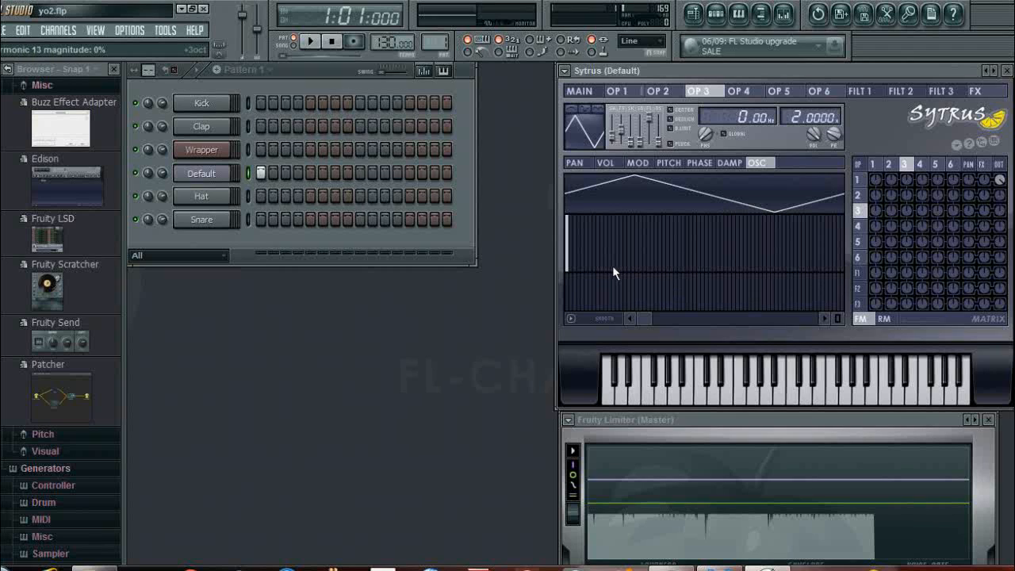
{"action": "mouse_move", "coordinate": [610, 272]}
{"action": "left_mouse_down"}
{"action": "mouse_move", "coordinate": [627, 258]}
{"action": "mouse_move", "coordinate": [680, 275]}
{"action": "mouse_move", "coordinate": [738, 263]}
{"action": "mouse_move", "coordinate": [802, 272]}
{"action": "mouse_move", "coordinate": [717, 271]}
{"action": "mouse_move", "coordinate": [804, 274]}
{"action": "mouse_move", "coordinate": [784, 272]}
{"action": "left_mouse_up"}
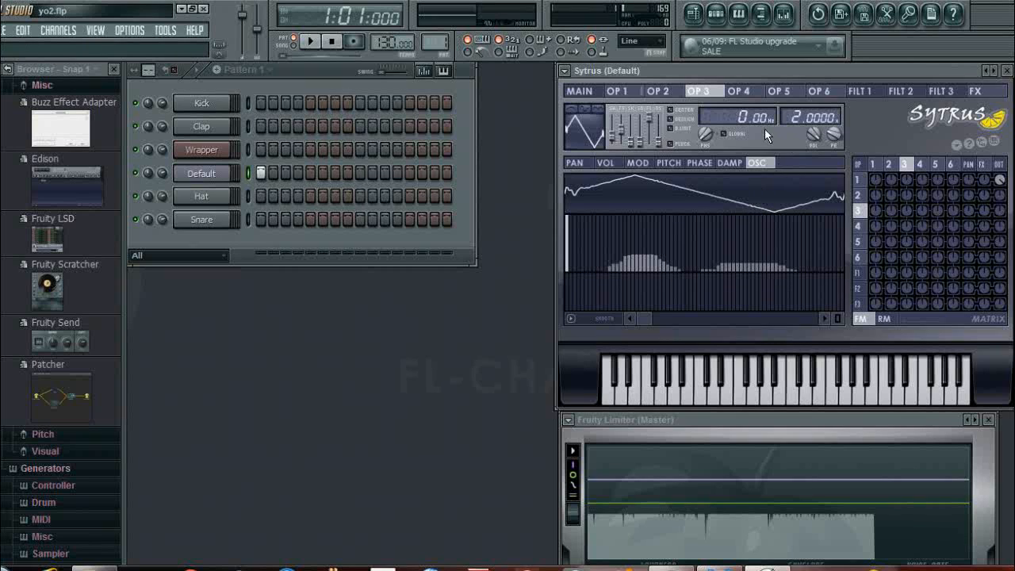
Set operator 3's frequency offset to -190 Hz and its frequency ratio to 0.9000.
{"action": "left_click_drag", "start_coordinate": [743, 117], "coordinate": [616, 205]}
{"action": "left_click_drag", "start_coordinate": [796, 119], "coordinate": [809, 71]}
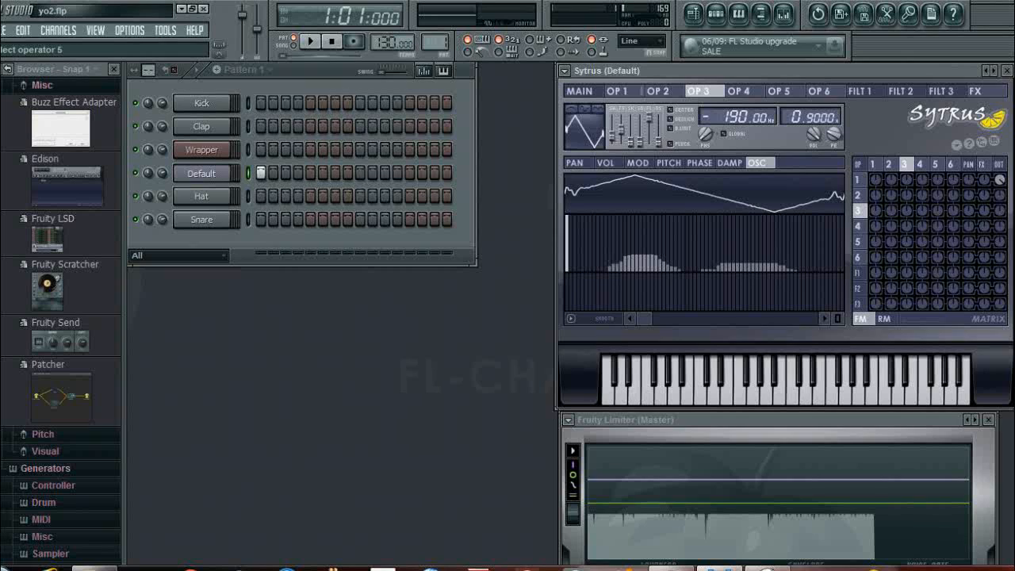
Set operator 4's frequency ratio to 0.0000 and draw one low hump of lower harmonics in its oscillator.
{"action": "left_click", "coordinate": [744, 91]}
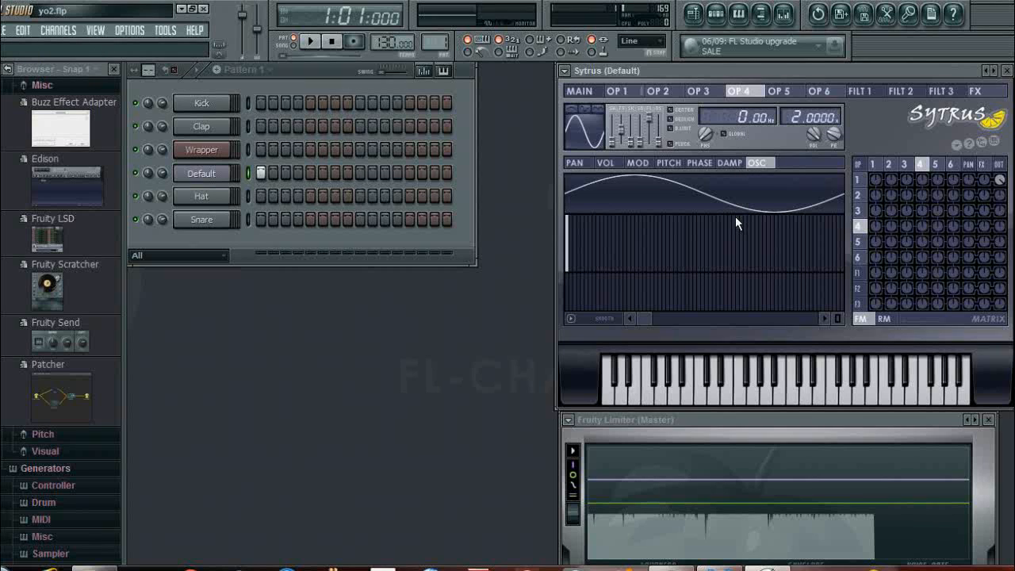
{"action": "left_click_drag", "start_coordinate": [795, 115], "coordinate": [787, 210]}
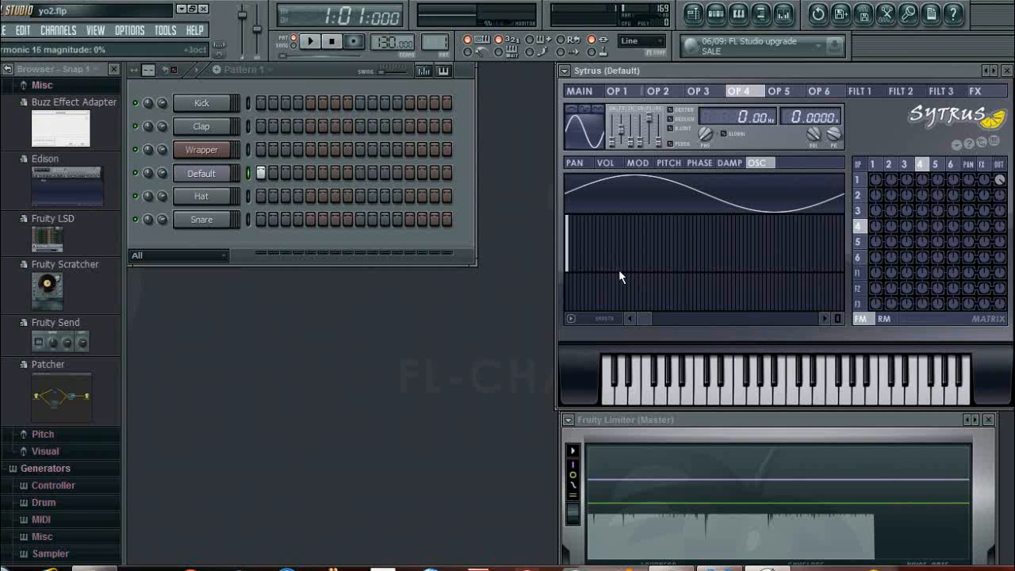
{"action": "mouse_move", "coordinate": [623, 268]}
{"action": "left_mouse_down"}
{"action": "mouse_move", "coordinate": [670, 260]}
{"action": "mouse_move", "coordinate": [689, 269]}
{"action": "left_mouse_up"}
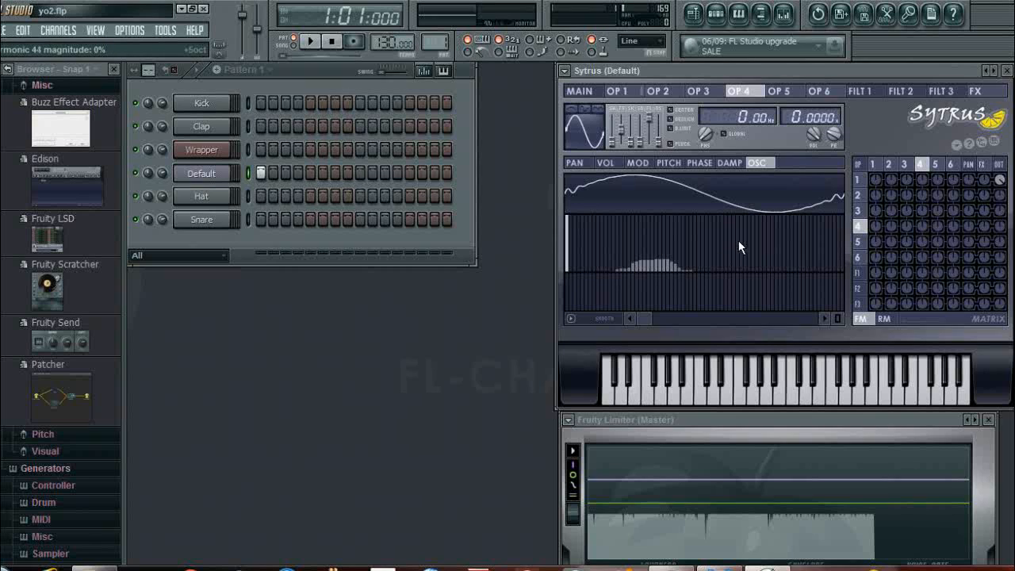
Change operator 4's oscillator shape from sine to triangle.
{"action": "mouse_move", "coordinate": [613, 142]}
{"action": "left_mouse_down"}
{"action": "mouse_move", "coordinate": [612, 112]}
{"action": "mouse_move", "coordinate": [612, 131]}
{"action": "left_mouse_up"}
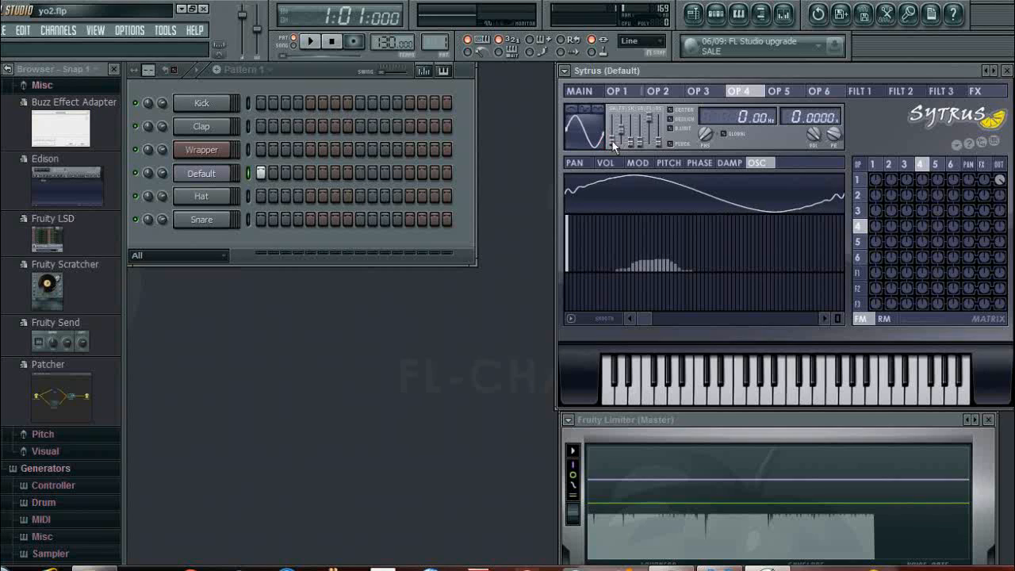
{"action": "left_click_drag", "start_coordinate": [617, 136], "coordinate": [612, 138]}
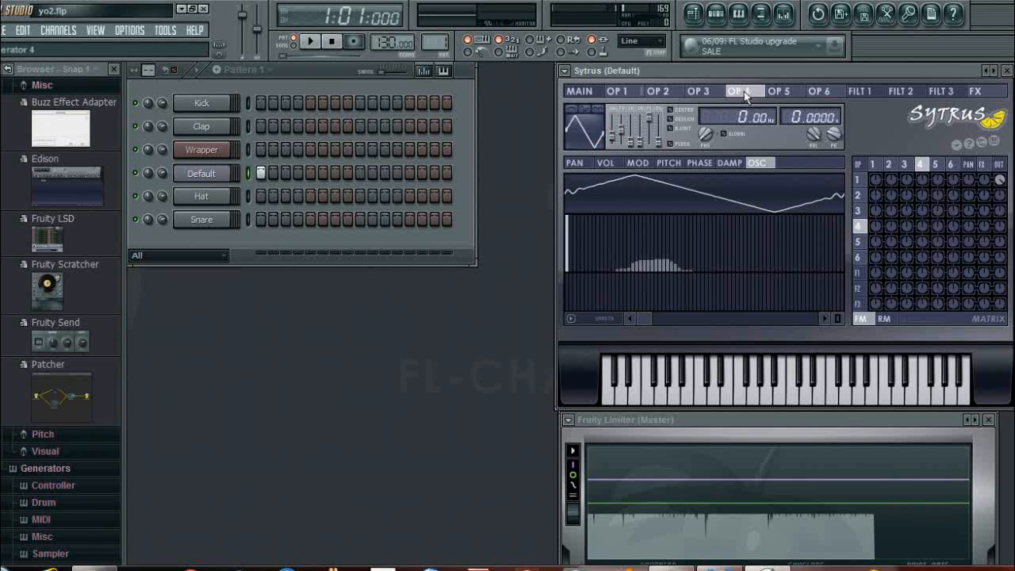
Look over the oscillators of operators 5 and 6 and return to the synth's main settings.
{"action": "left_click", "coordinate": [772, 90]}
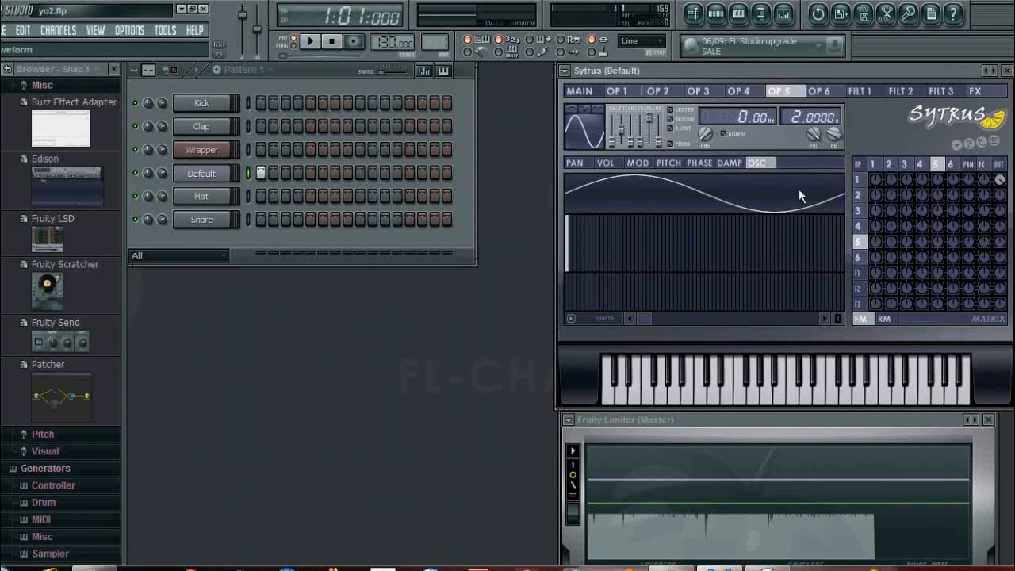
{"action": "left_click", "coordinate": [825, 92]}
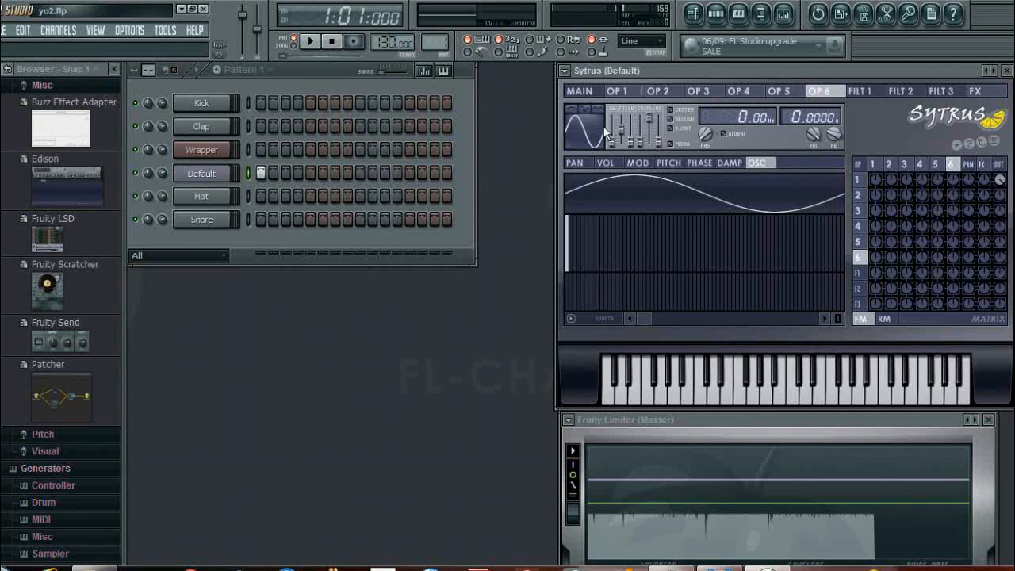
{"action": "left_click", "coordinate": [583, 90]}
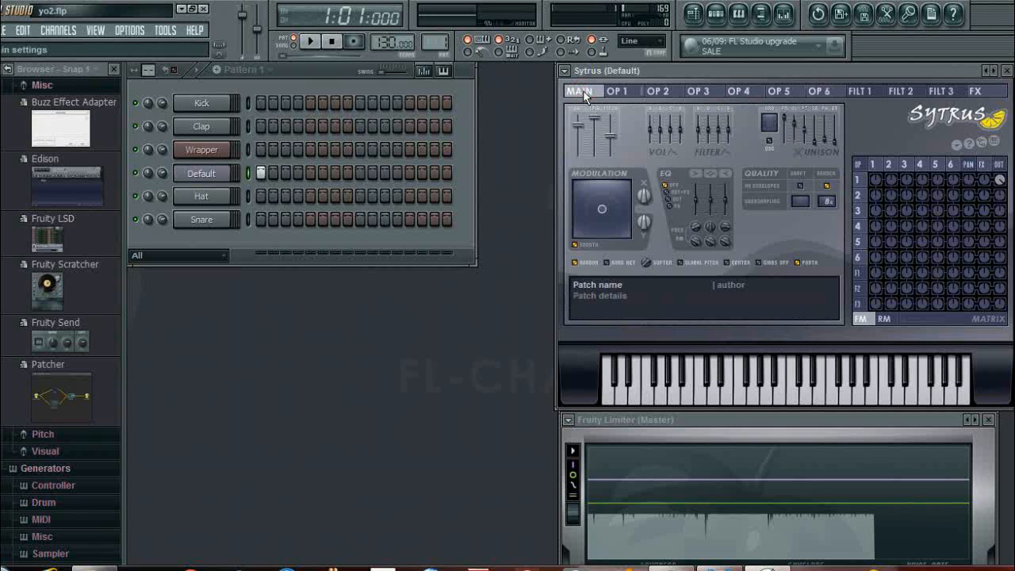
{"action": "left_click", "coordinate": [210, 176]}
{"action": "left_click", "coordinate": [210, 174]}
{"action": "left_click", "coordinate": [441, 72]}
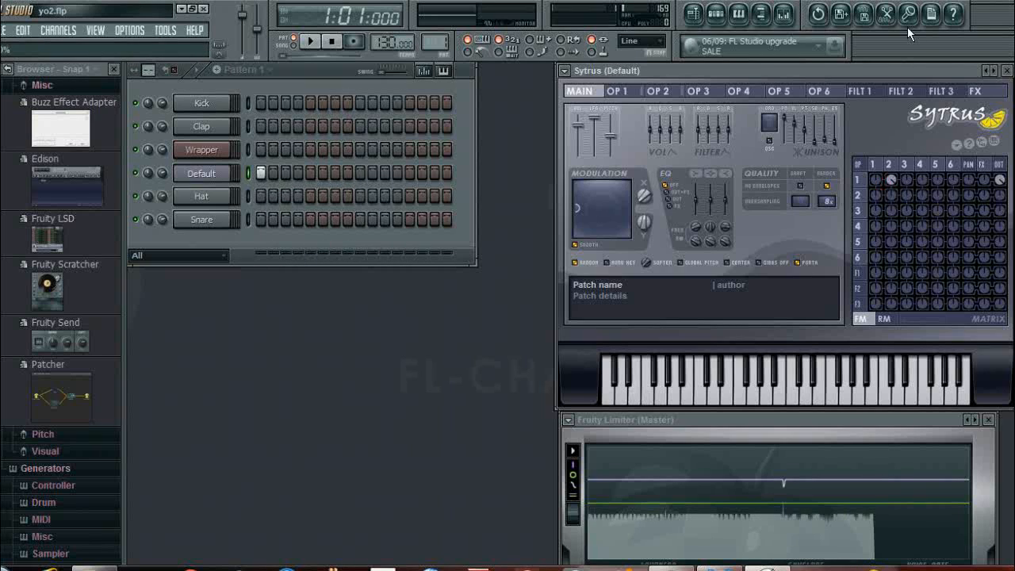
Raise the FM matrix amount in row 2, column 3 and play the pattern to audition the sound.
{"action": "left_click_drag", "start_coordinate": [907, 197], "coordinate": [904, 195]}
{"action": "key", "text": "space"}
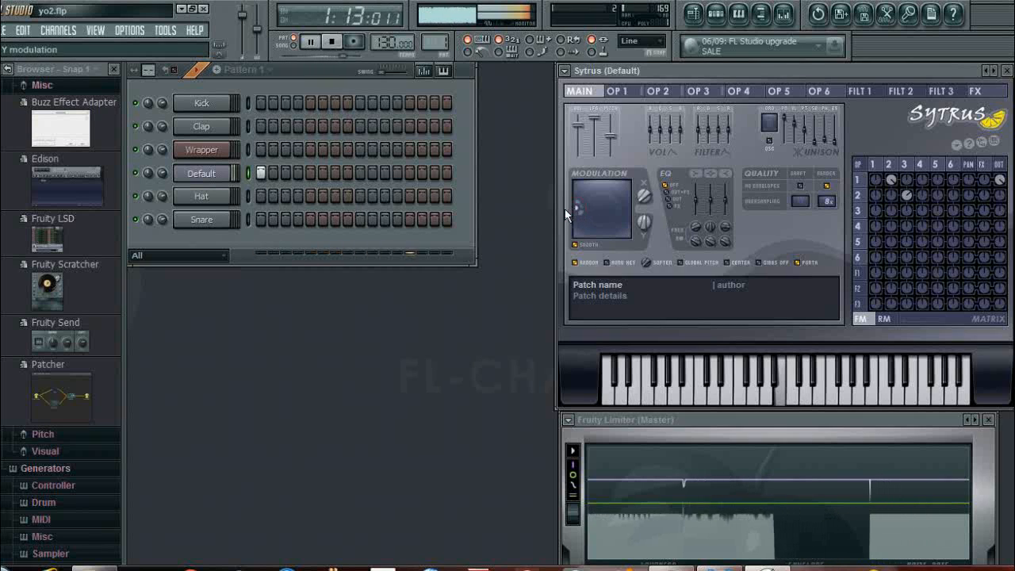